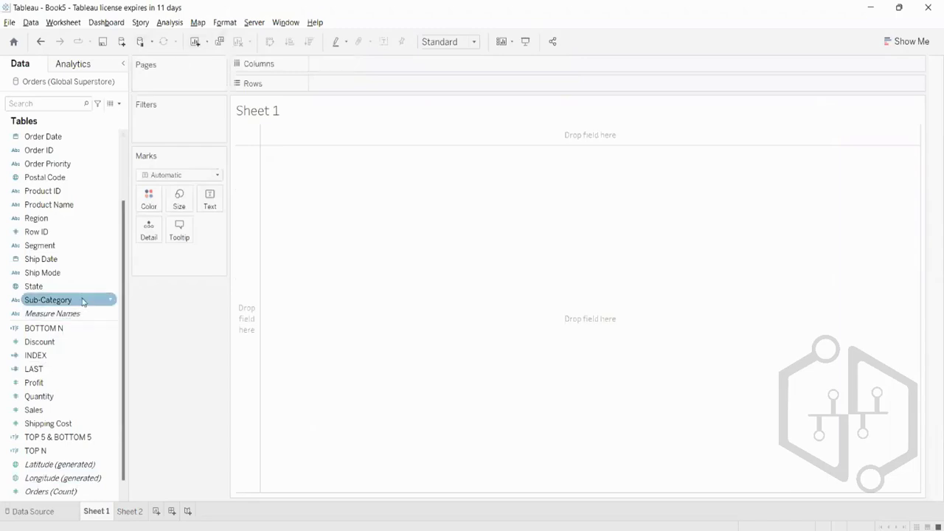
pyautogui.doubleClick(96, 512)
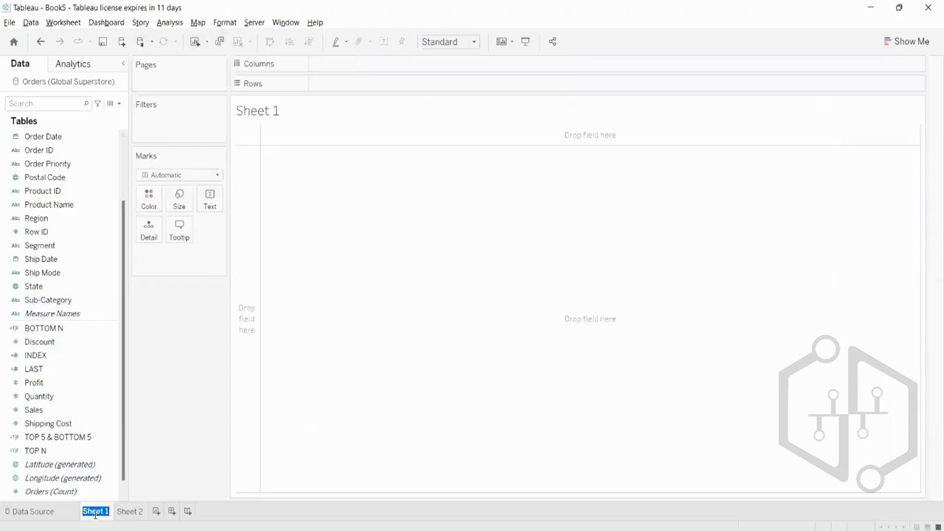
pyautogui.click(201, 326)
pyautogui.click(899, 42)
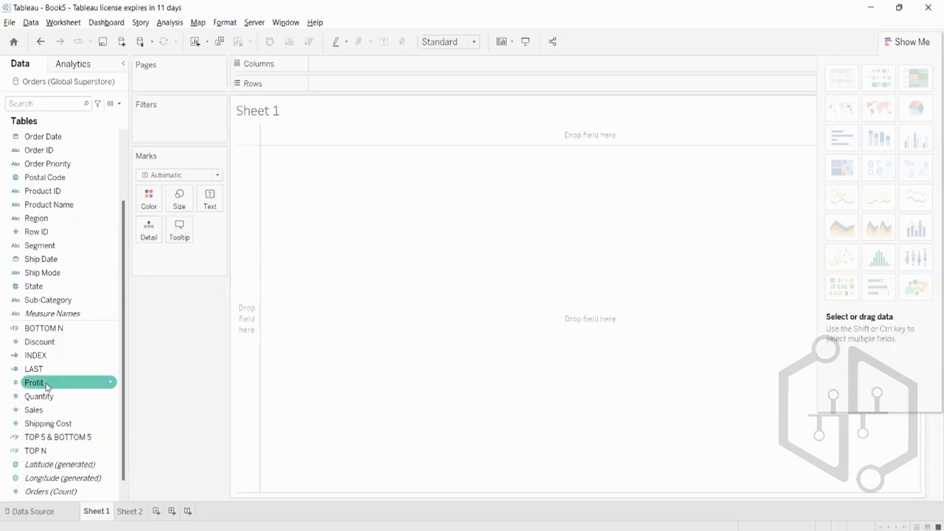
pyautogui.doubleClick(40, 412)
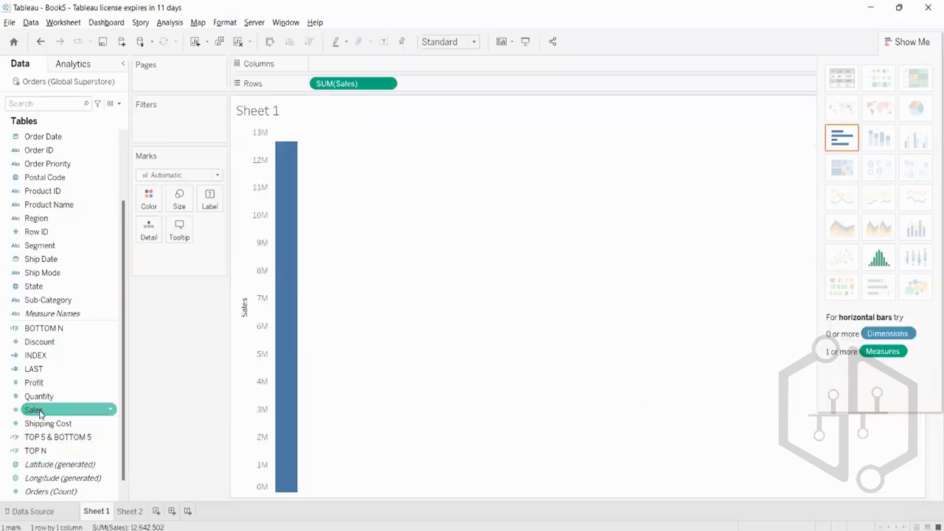
pyautogui.doubleClick(34, 383)
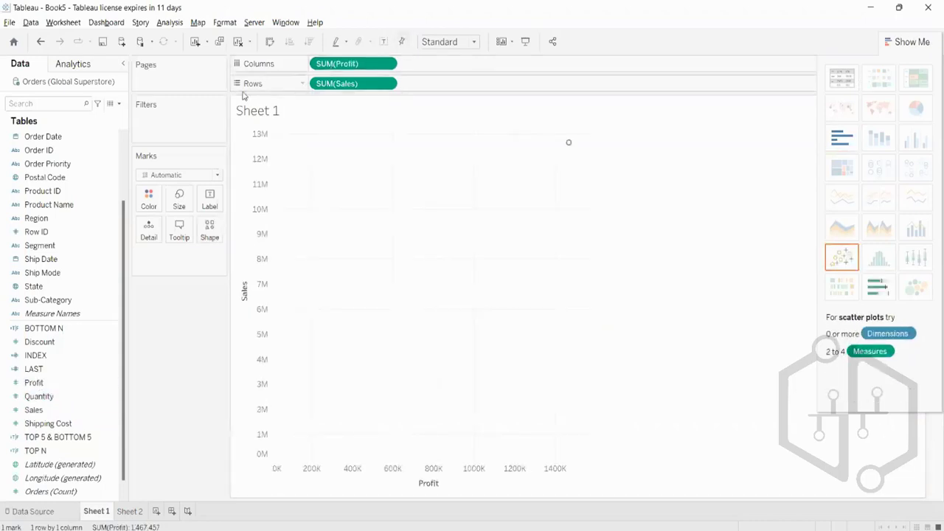
pyautogui.click(239, 42)
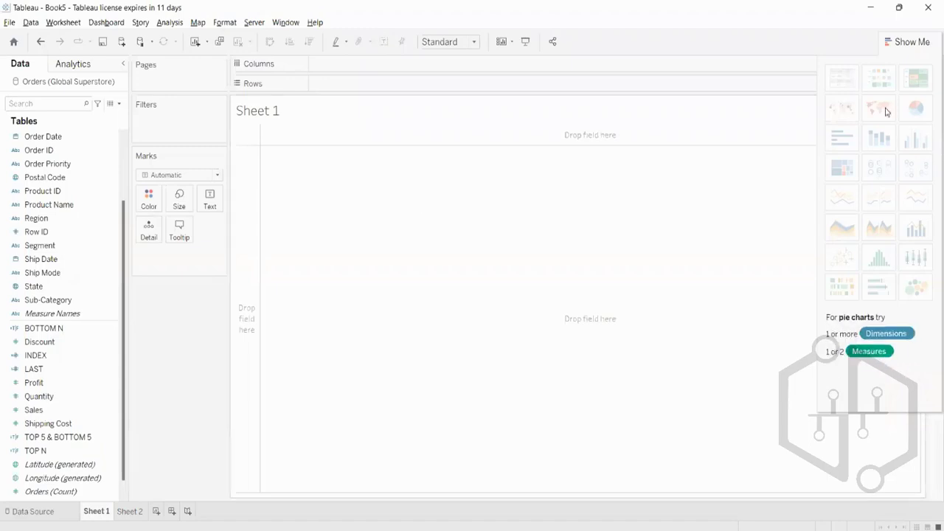
# - Build a scatter plot with Sales on Rows and Profit on Columns
pyautogui.doubleClick(37, 410)
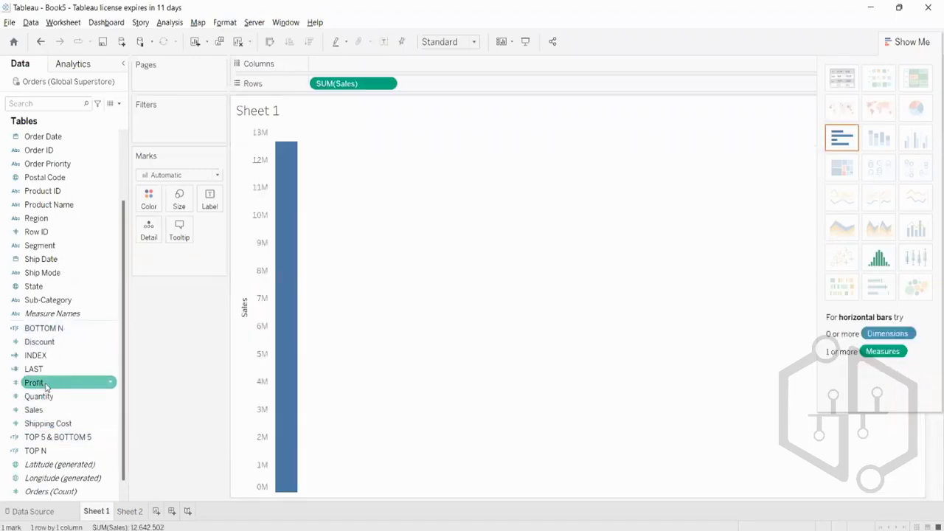
pyautogui.doubleClick(46, 385)
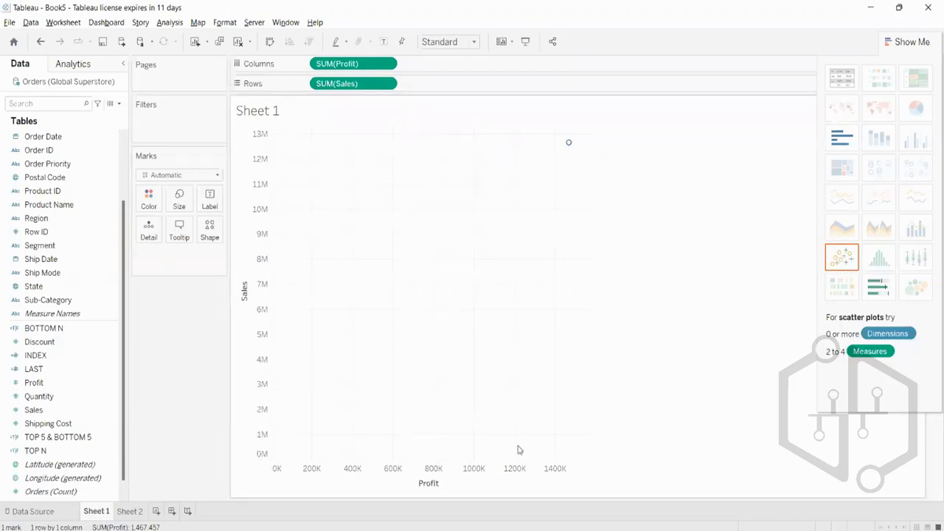
pyautogui.moveTo(505, 423); pyautogui.dragTo(509, 207)
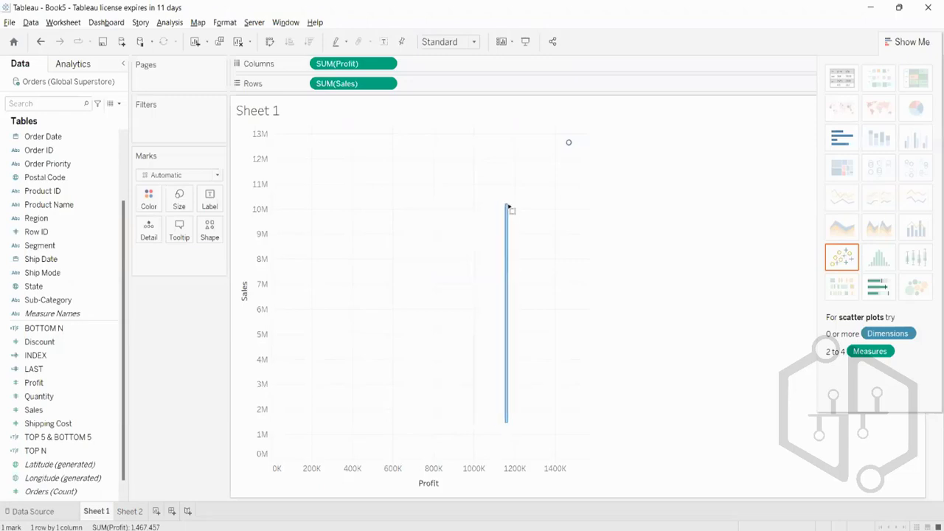
pyautogui.moveTo(508, 208); pyautogui.dragTo(509, 210)
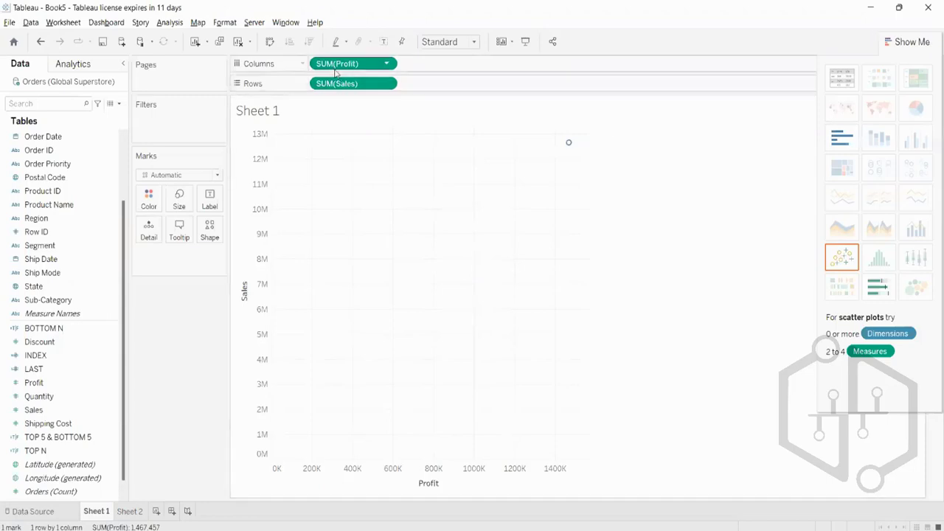
pyautogui.moveTo(568, 141)
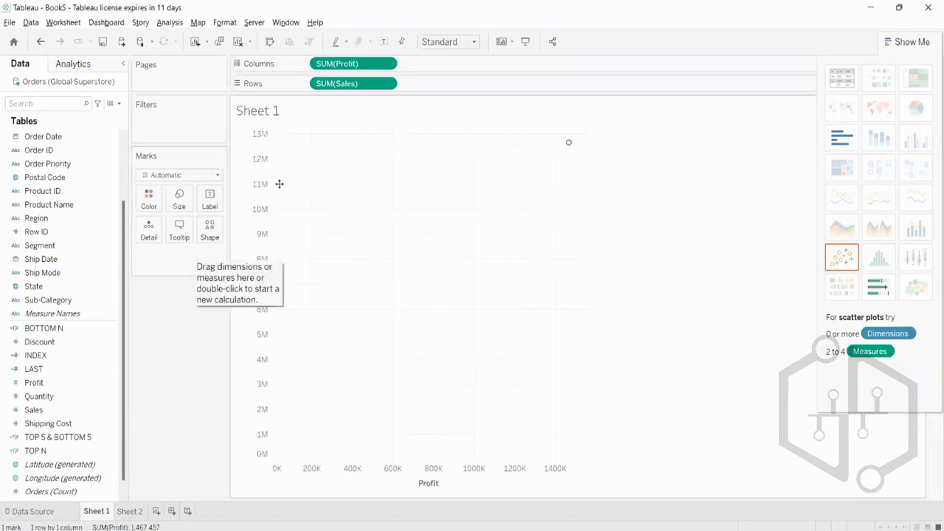
# - Break the scatter plot down by Category with a different shape for each category, and hide the Show Me chart suggestions
pyautogui.scroll(3, 92, 215)
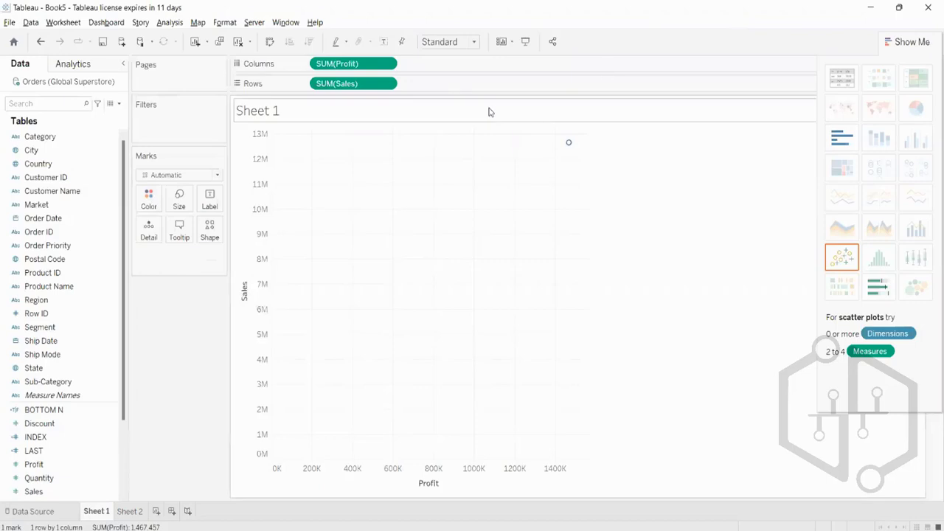
pyautogui.click(53, 138)
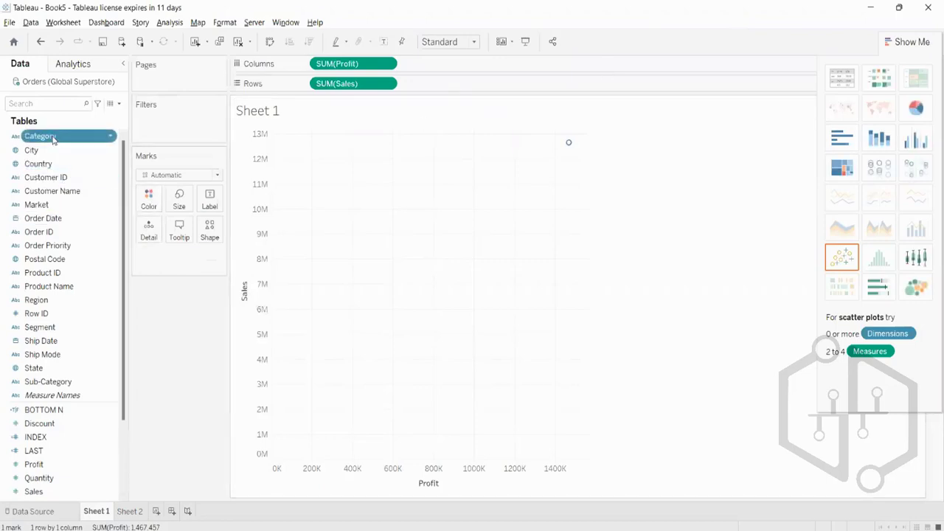
pyautogui.click(53, 138)
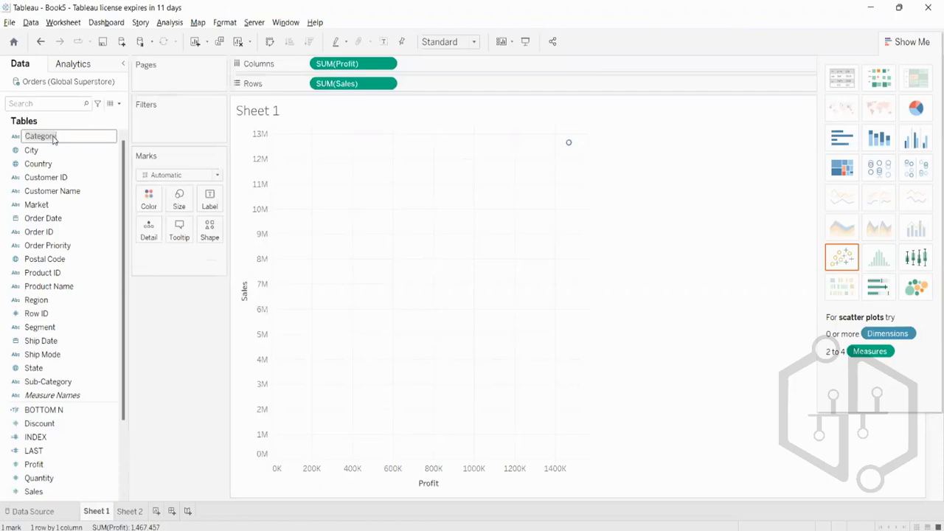
pyautogui.click(175, 134)
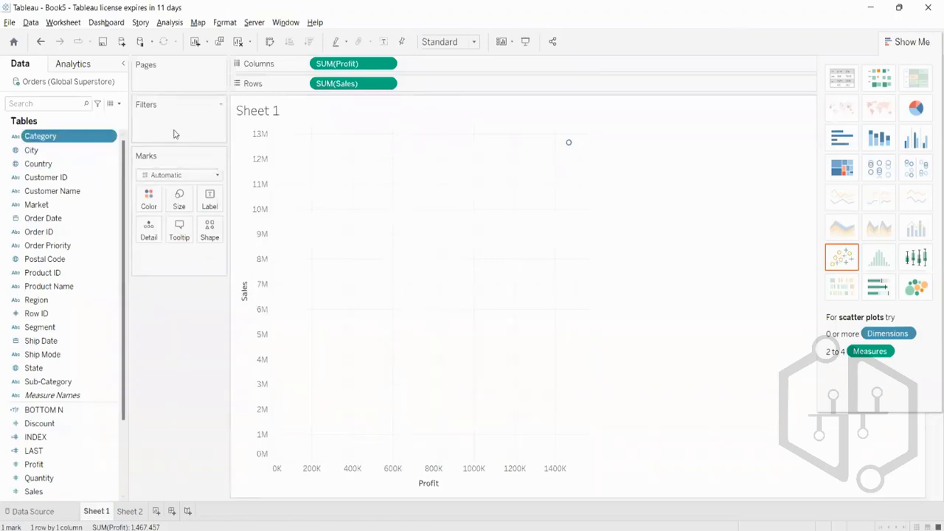
pyautogui.moveTo(63, 139); pyautogui.dragTo(405, 272)
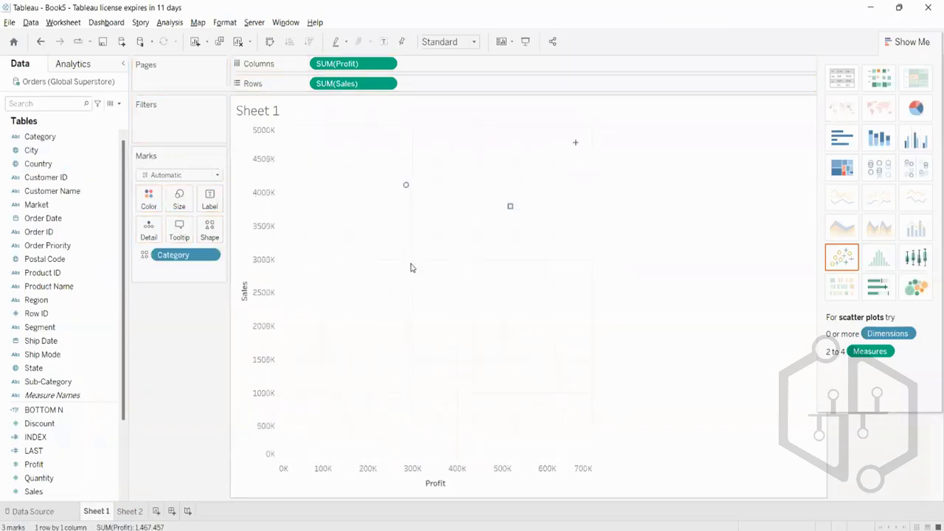
pyautogui.click(903, 40)
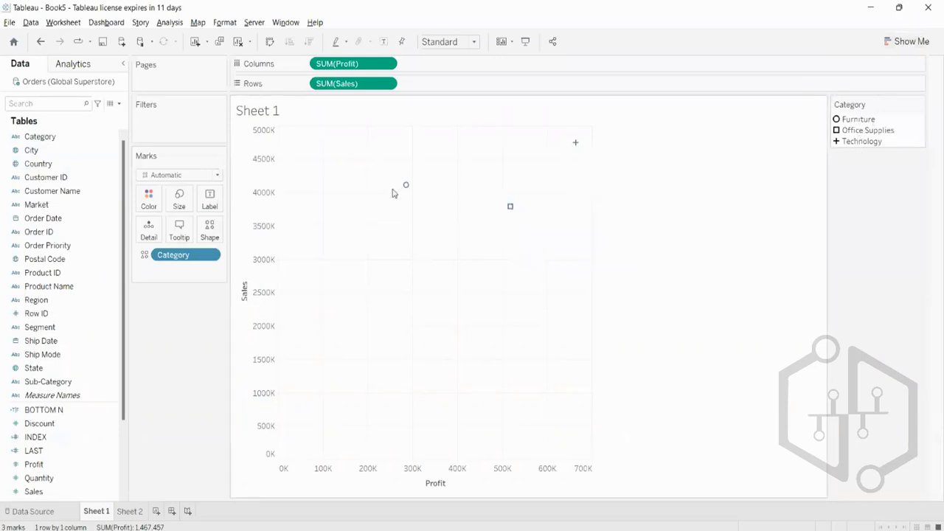
# - Enlarge the category marks to roughly two thirds of the size range
pyautogui.click(179, 199)
pyautogui.moveTo(195, 229); pyautogui.dragTo(230, 229)
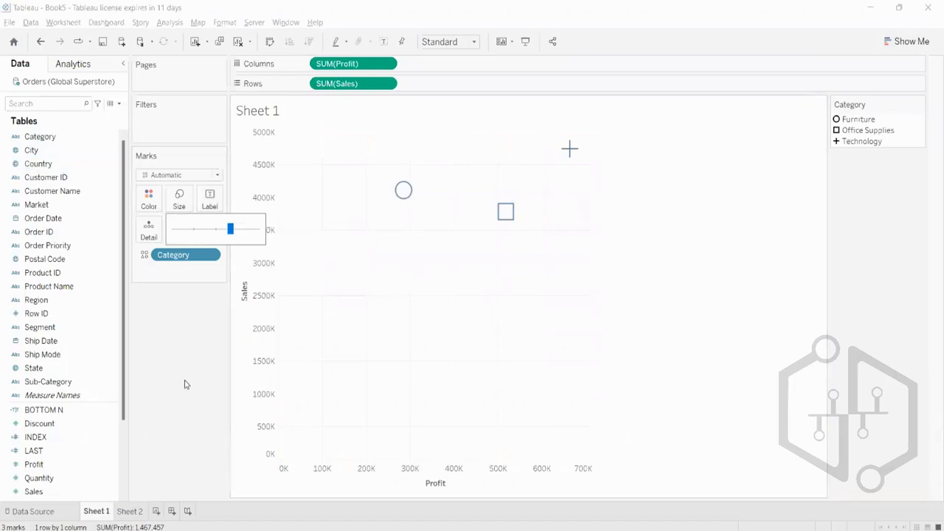
pyautogui.click(193, 354)
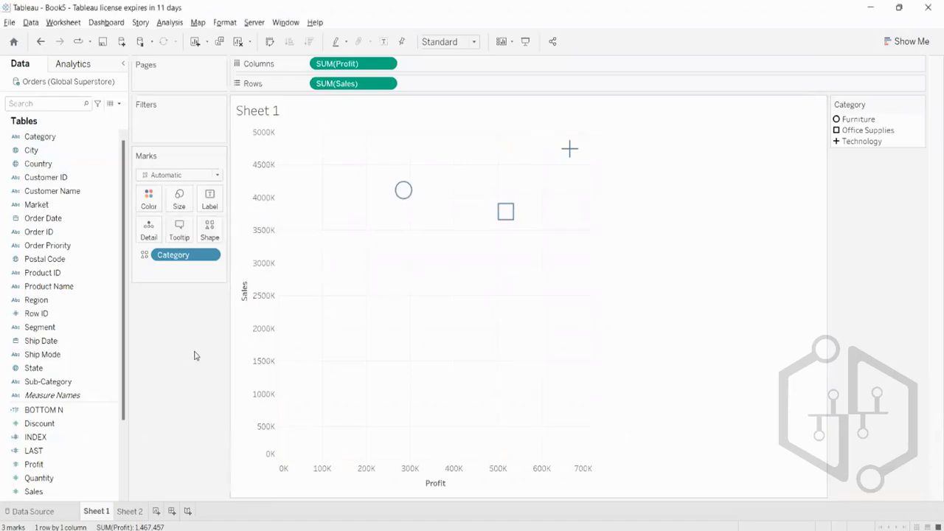
# - Assign the Arrows shape palette to the Furniture, Office Supplies and Technology marks
pyautogui.click(209, 229)
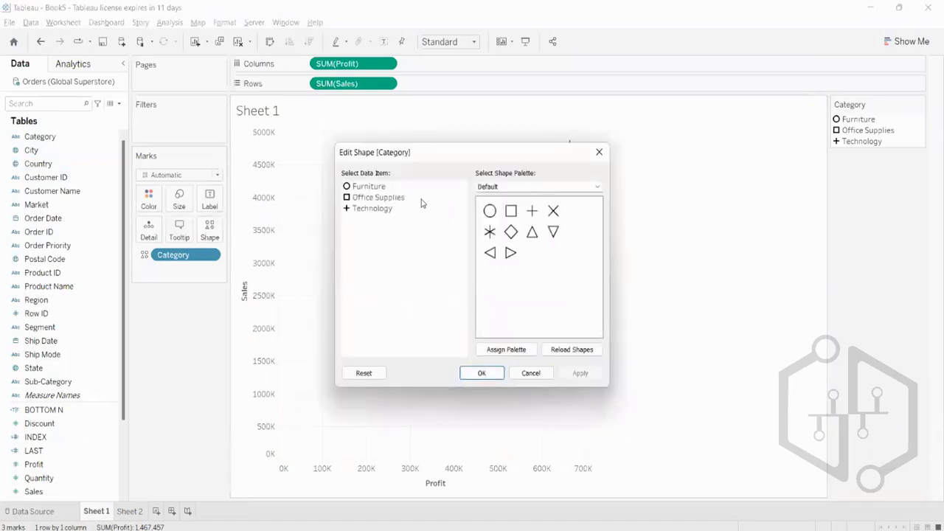
pyautogui.click(508, 191)
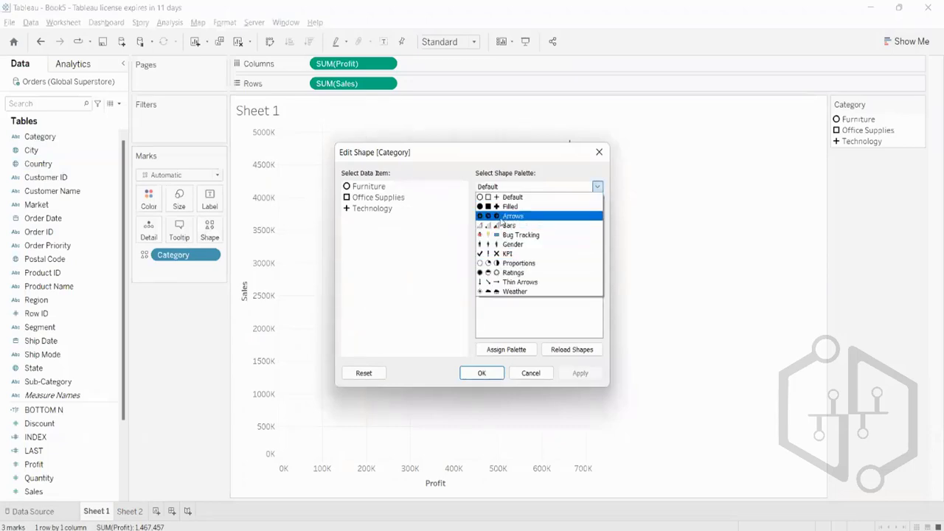
pyautogui.click(502, 217)
pyautogui.scroll(-3, 519, 291)
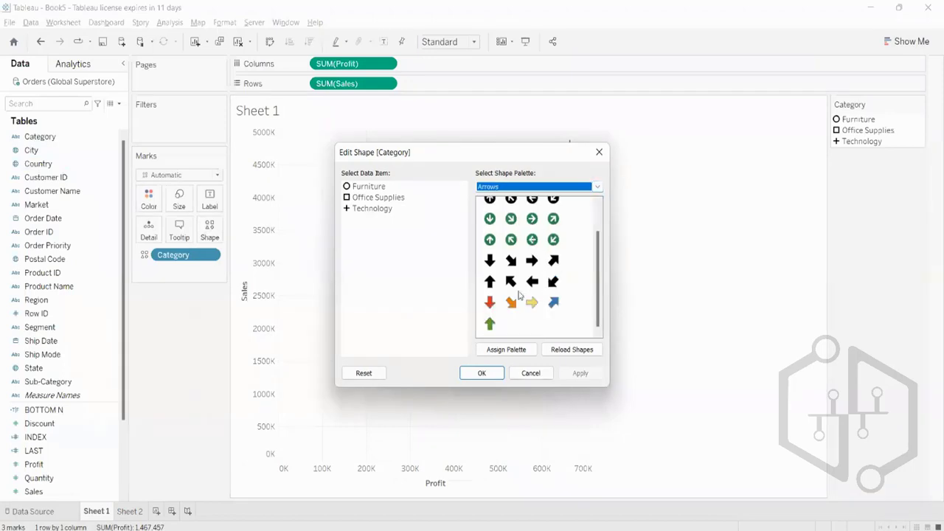
pyautogui.click(489, 303)
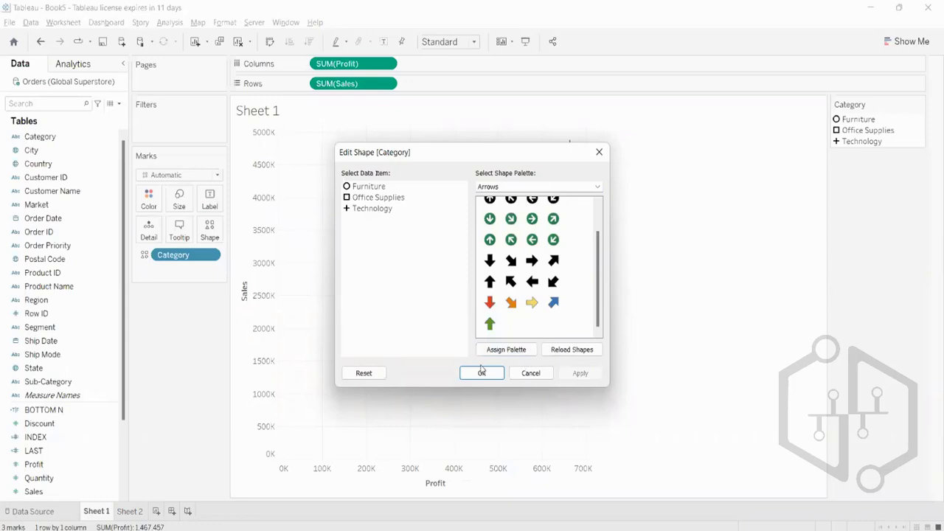
pyautogui.click(503, 350)
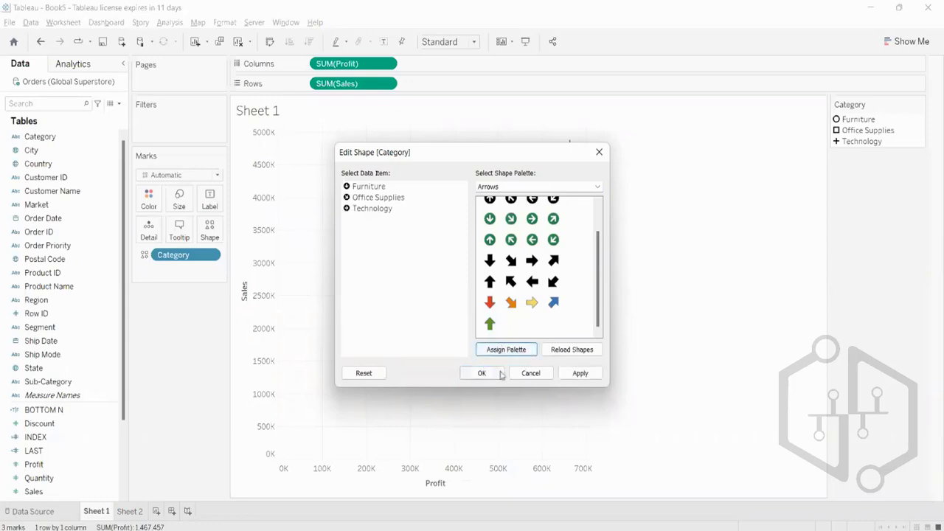
pyautogui.click(492, 373)
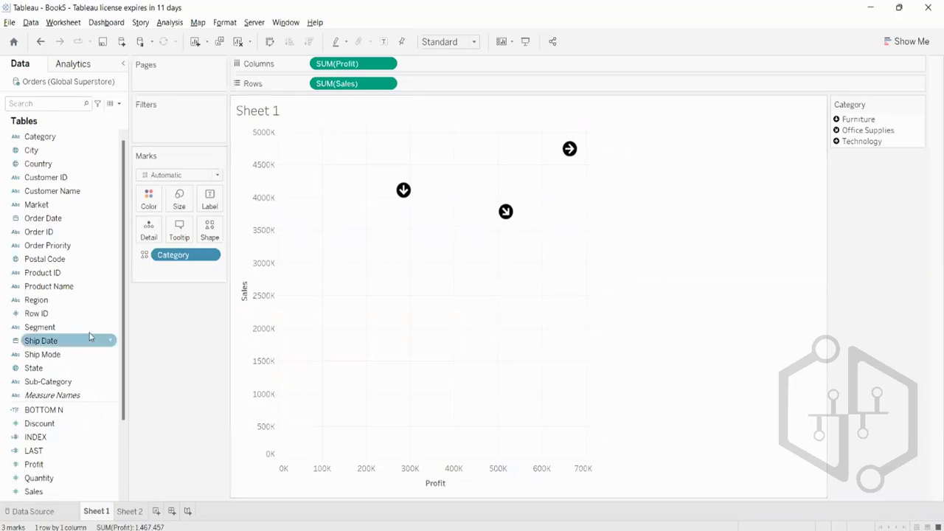
# - Label the scatter plot marks with Category and color them by Category
pyautogui.moveTo(39, 137); pyautogui.dragTo(211, 202)
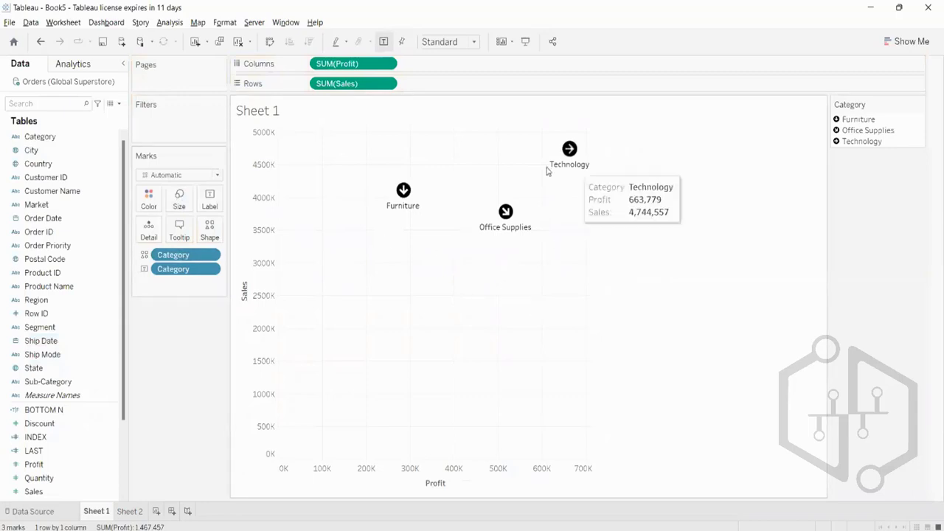
pyautogui.moveTo(505, 215)
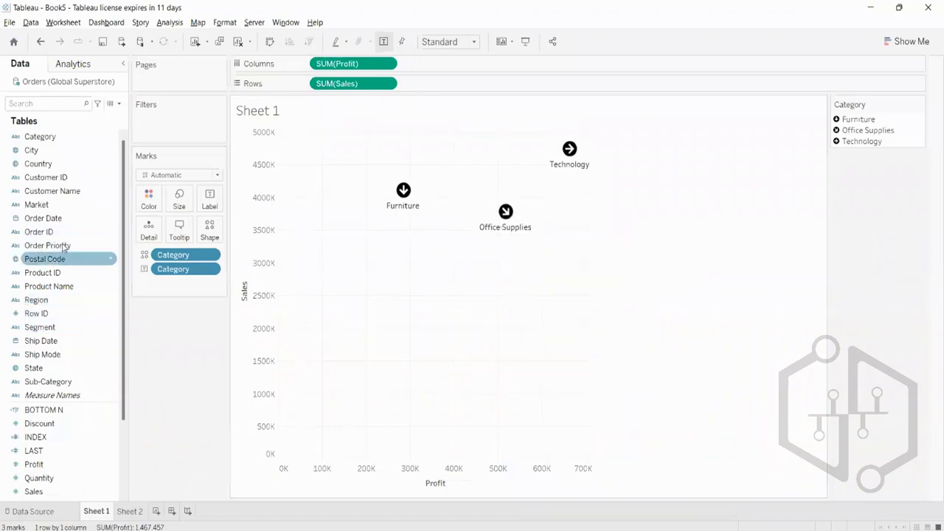
pyautogui.moveTo(39, 137); pyautogui.dragTo(150, 199)
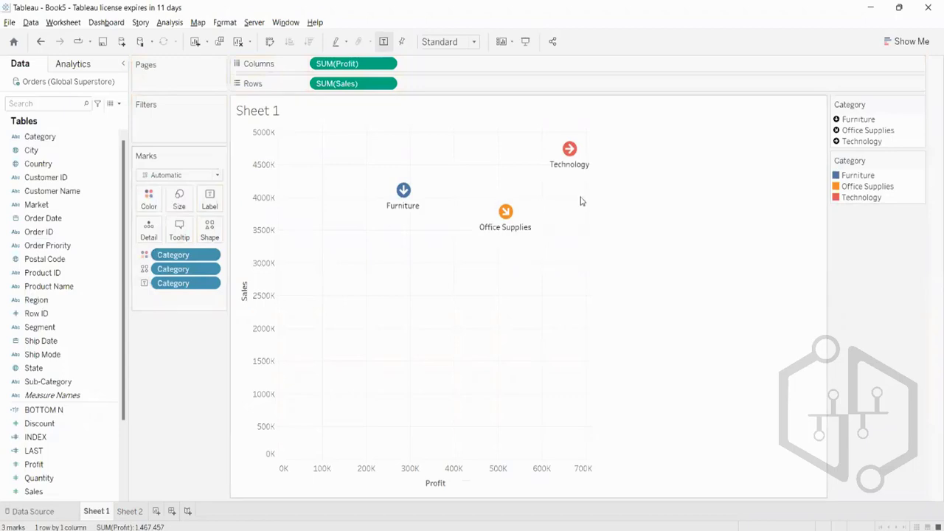
pyautogui.moveTo(562, 152)
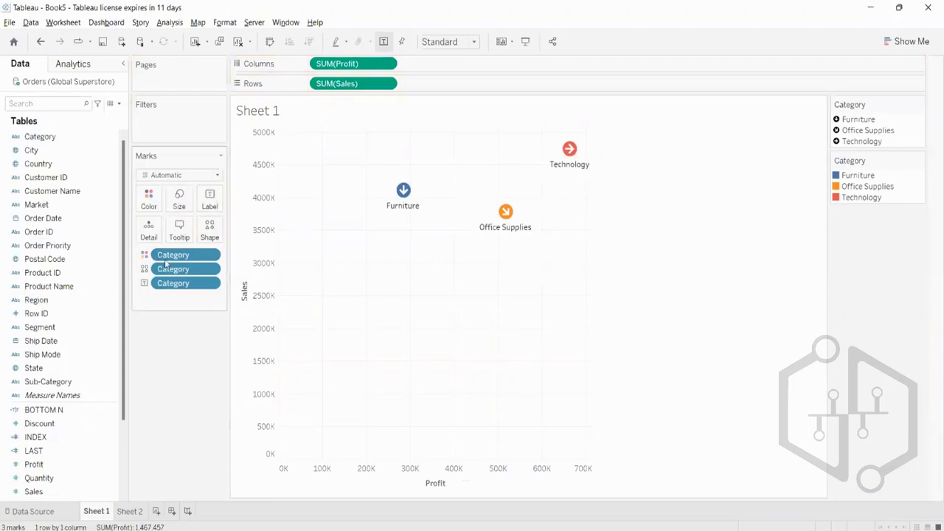
# - Remove Category from the marks' color, shape and label so the plot is no longer split by category
pyautogui.moveTo(175, 256); pyautogui.dragTo(100, 234)
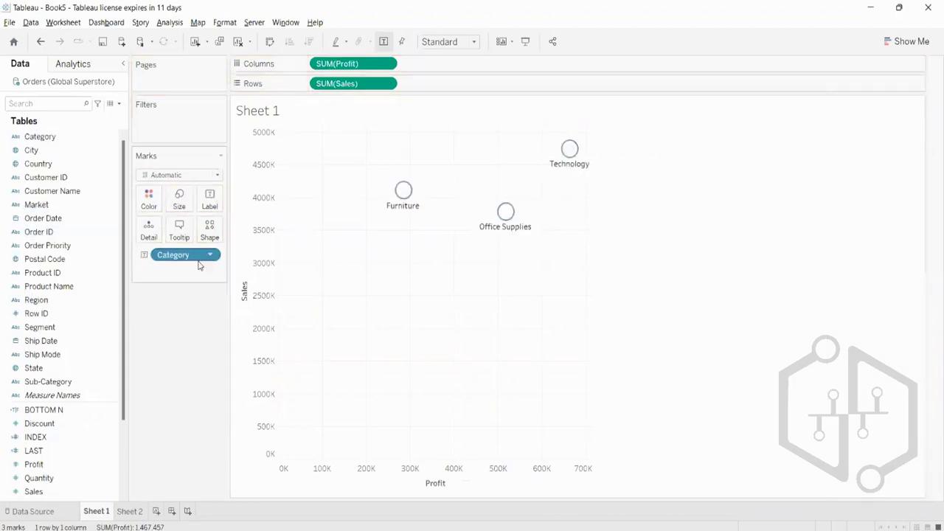
pyautogui.moveTo(204, 254); pyautogui.dragTo(53, 236)
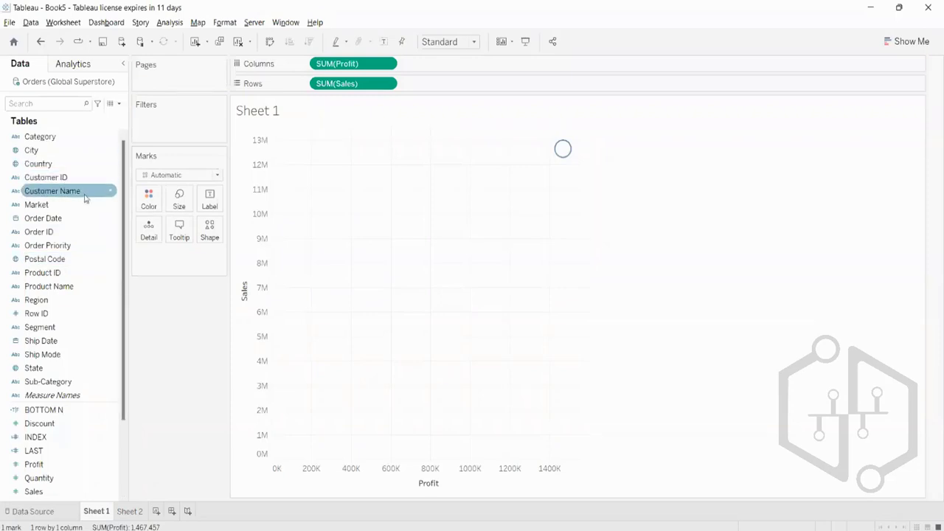
# - Plot one mark per Customer Name in the Sales versus Profit scatter plot and reduce the mark size to about a third
pyautogui.moveTo(85, 198); pyautogui.dragTo(421, 270)
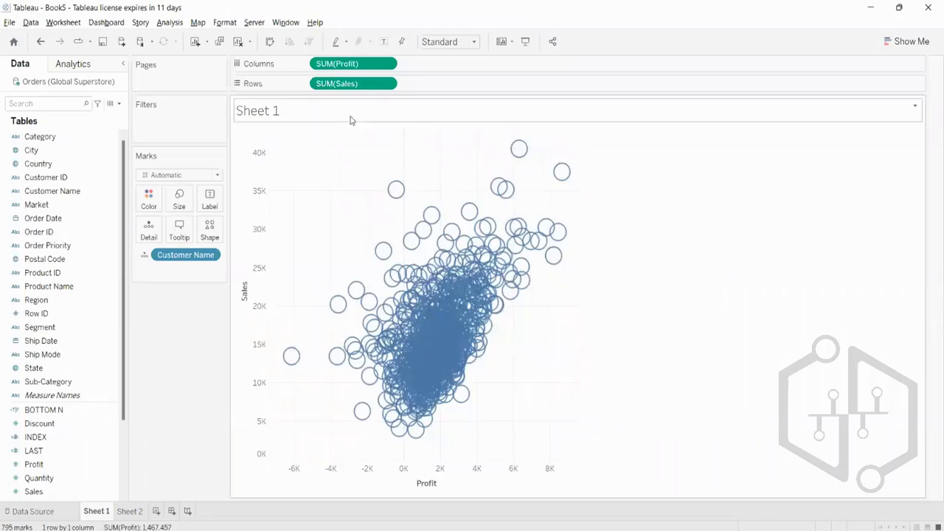
pyautogui.click(180, 199)
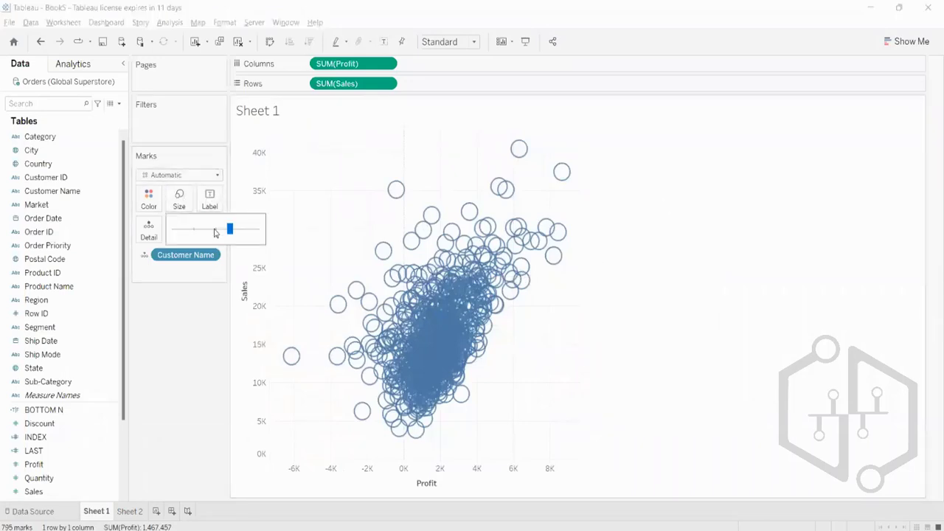
pyautogui.moveTo(217, 229)
pyautogui.mouseDown()
pyautogui.moveTo(187, 238)
pyautogui.moveTo(201, 229)
pyautogui.mouseUp()
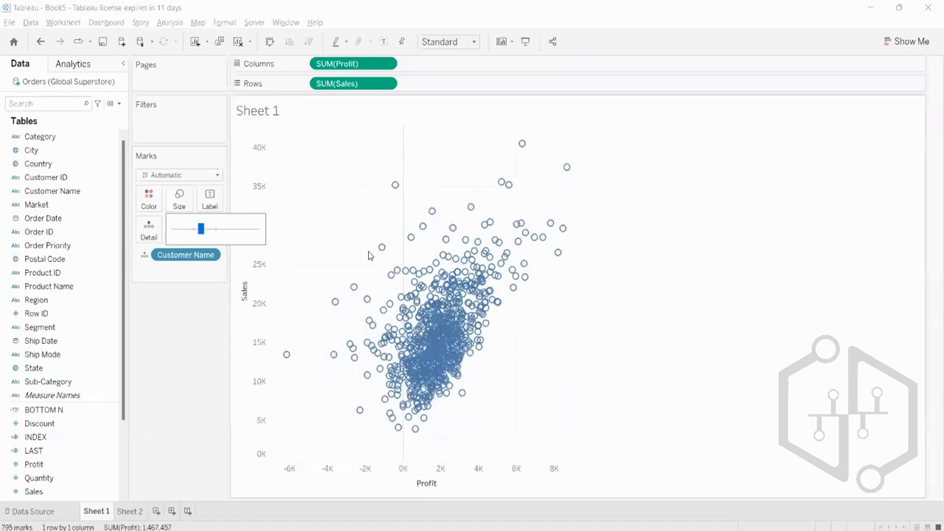
pyautogui.moveTo(480, 277)
pyautogui.click(748, 251)
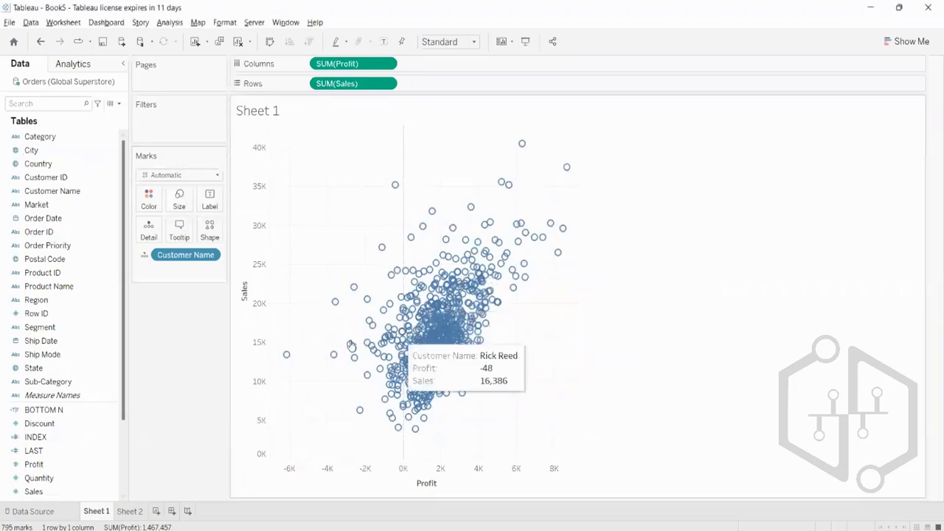
pyautogui.moveTo(460, 337)
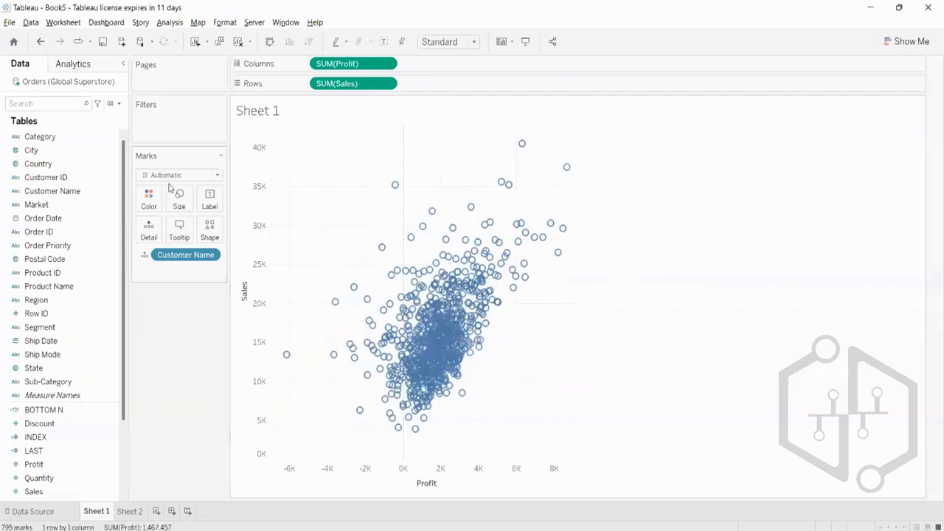
# - Turn on the mark labels for the customer scatter plot to show each mark's Sales value
pyautogui.click(210, 199)
pyautogui.click(233, 226)
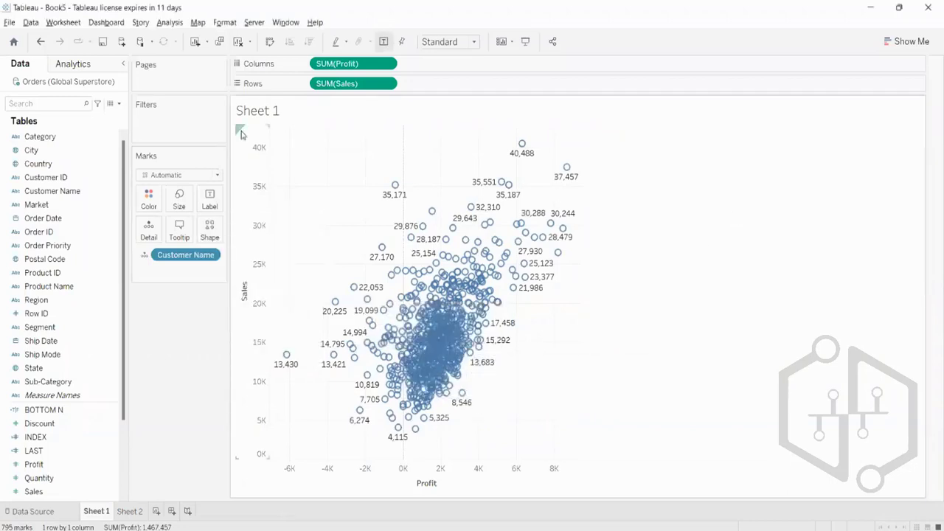
pyautogui.click(907, 41)
pyautogui.click(907, 41)
pyautogui.moveTo(522, 145)
# - Replace Customer Name with Market as the mark shape, using the Weather shape palette
pyautogui.moveTo(218, 255); pyautogui.dragTo(15, 273)
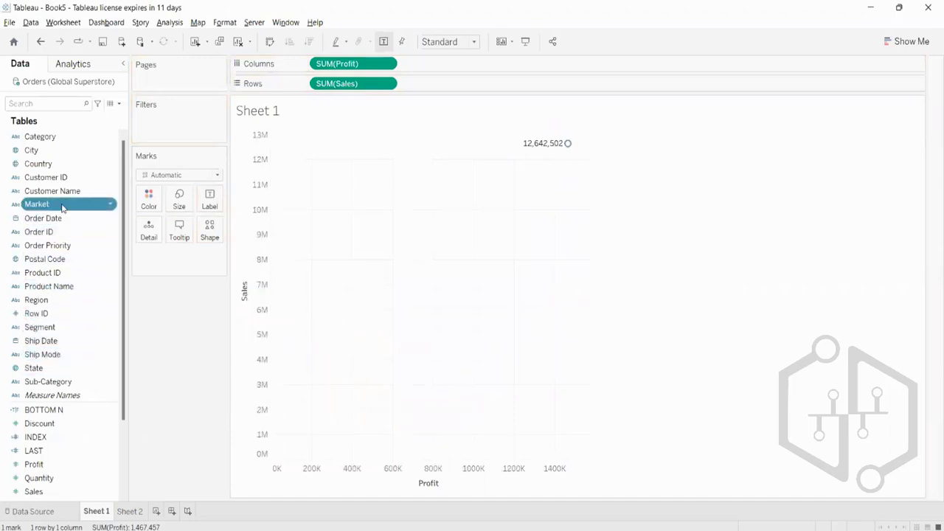
pyautogui.moveTo(62, 208); pyautogui.dragTo(384, 219)
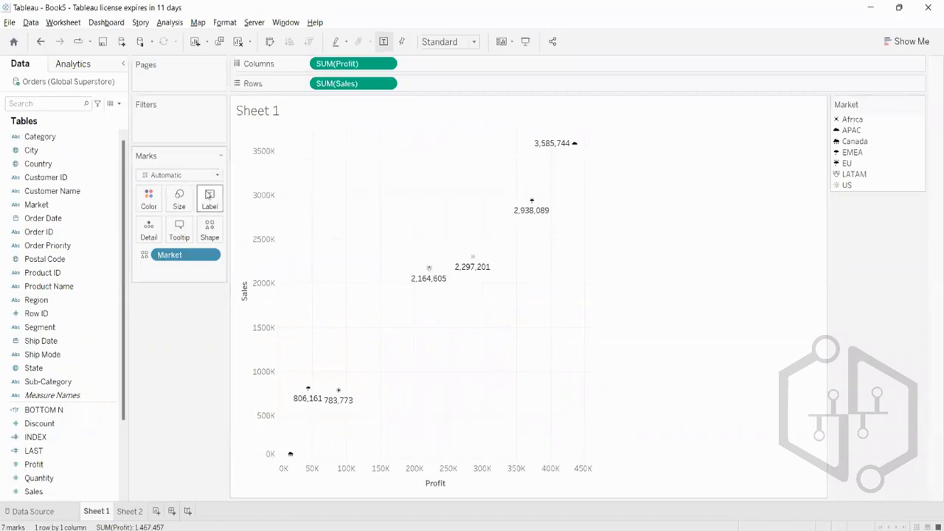
pyautogui.click(208, 209)
pyautogui.click(211, 234)
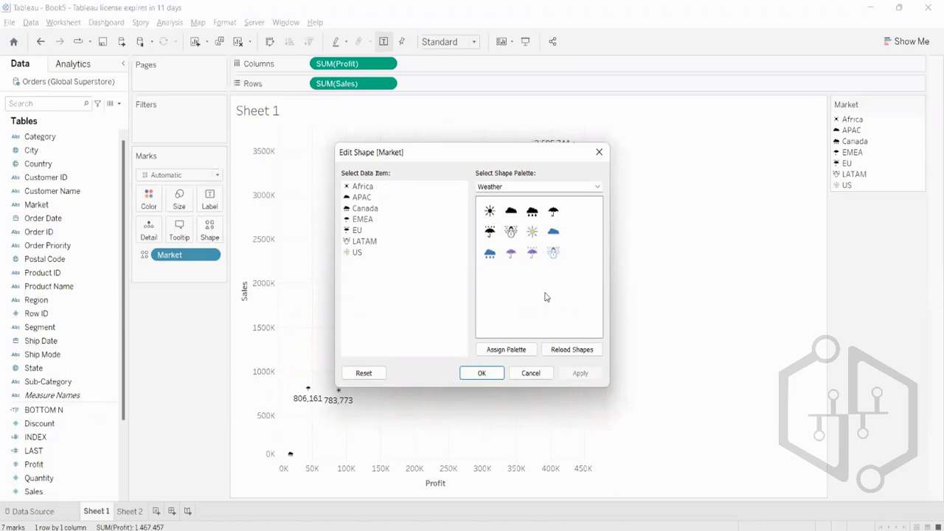
pyautogui.click(480, 374)
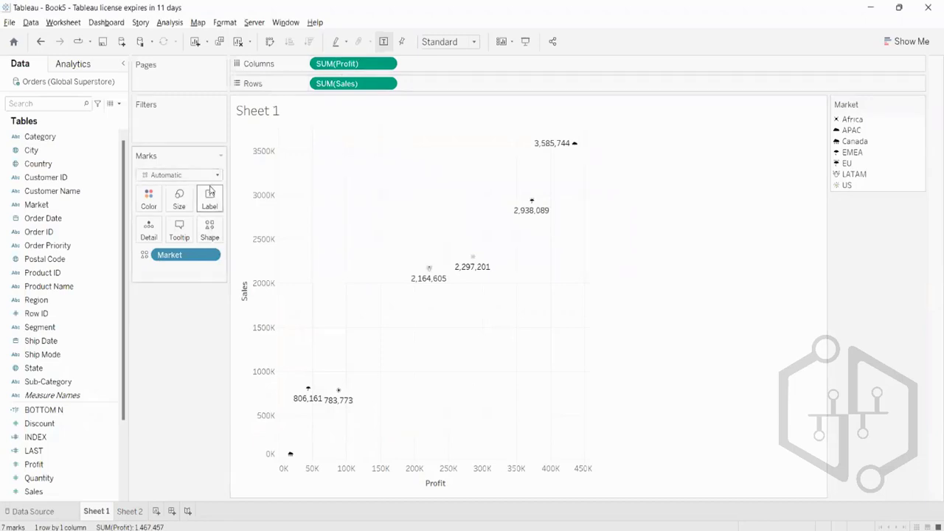
# - Enlarge the Market marks substantially and keep the Weather shape palette for them
pyautogui.click(180, 199)
pyautogui.moveTo(203, 229); pyautogui.dragTo(241, 234)
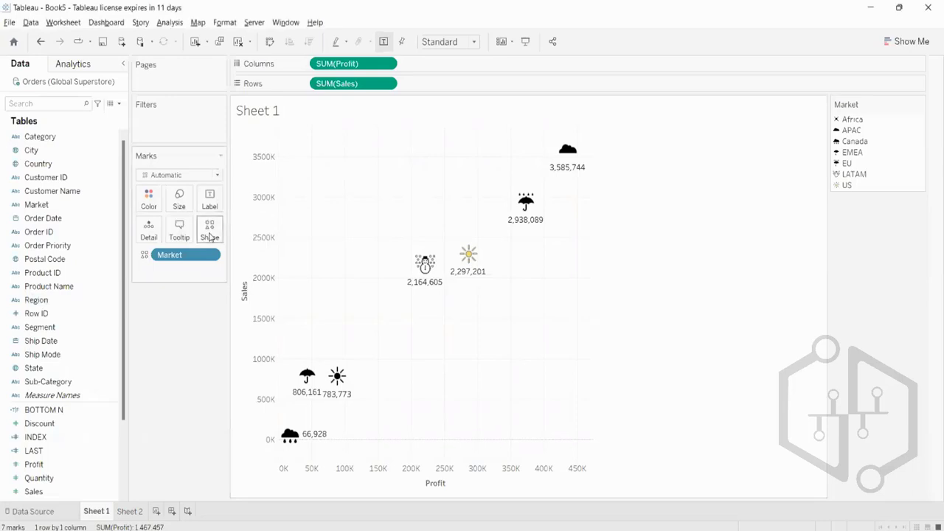
pyautogui.click(210, 229)
pyautogui.click(496, 187)
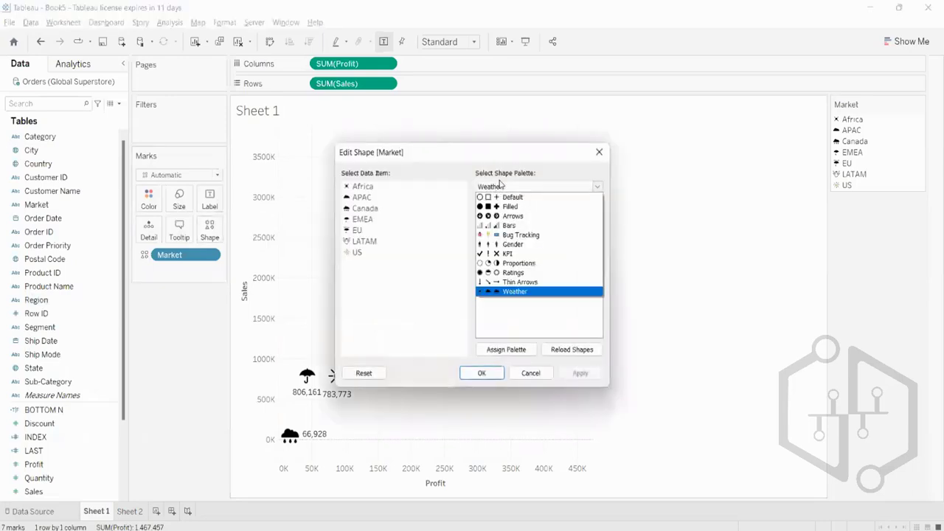
pyautogui.click(190, 348)
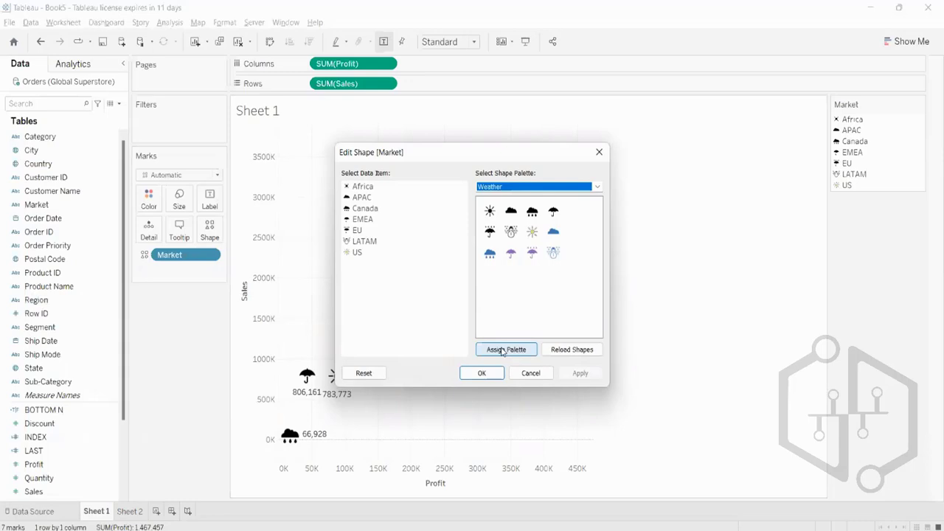
pyautogui.click(482, 373)
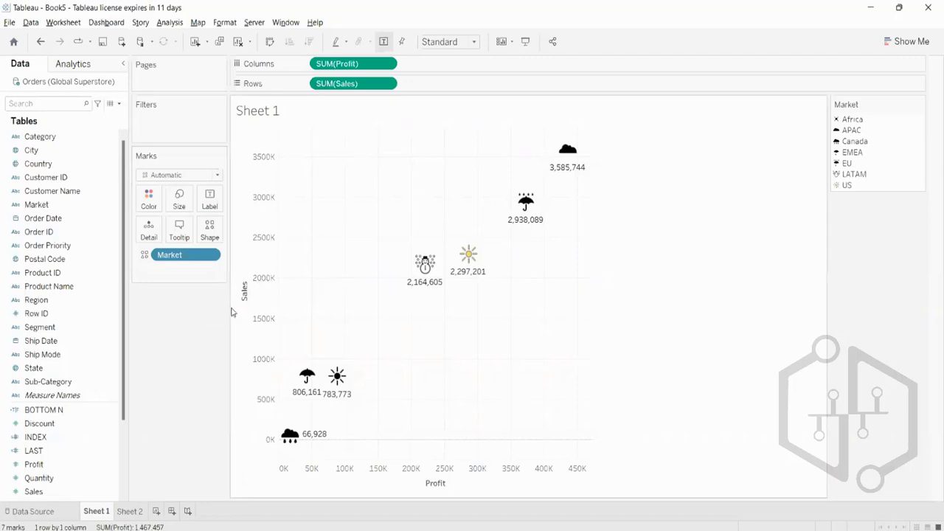
# - Show a Category filter for the sheet and restrict the plot to Furniture only
pyautogui.click(45, 137)
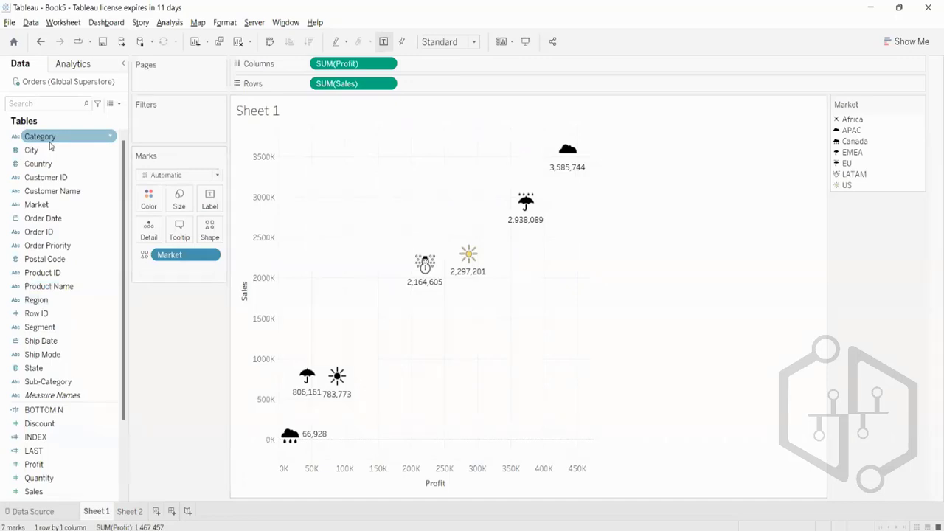
pyautogui.rightClick(50, 143)
pyautogui.click(81, 161)
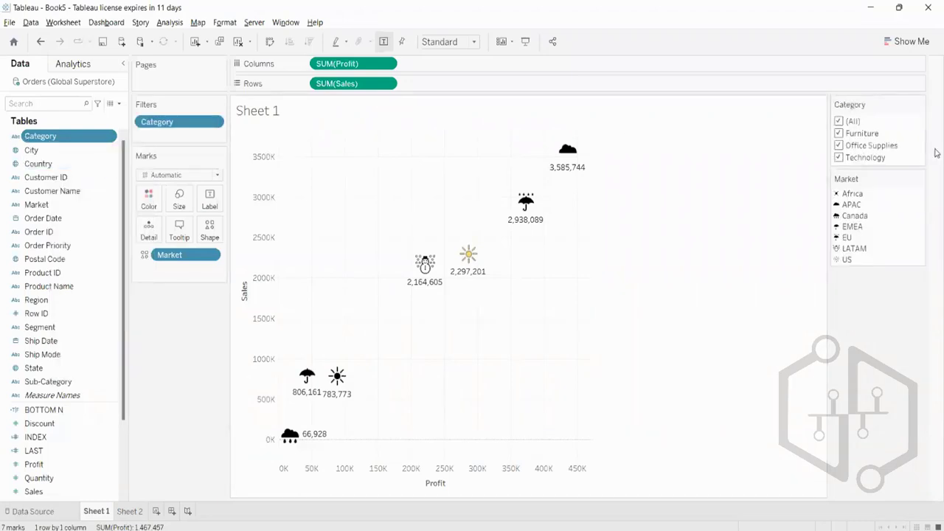
pyautogui.click(839, 122)
pyautogui.click(839, 134)
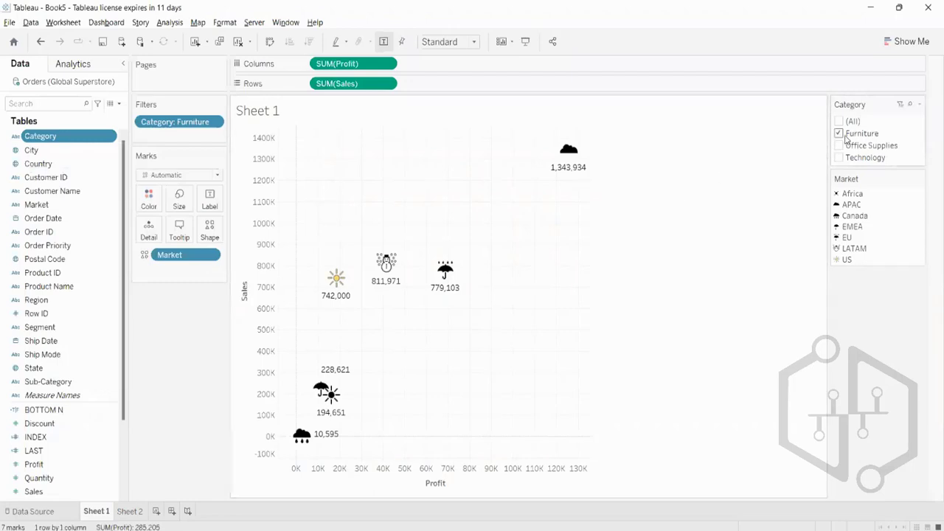
pyautogui.moveTo(574, 150)
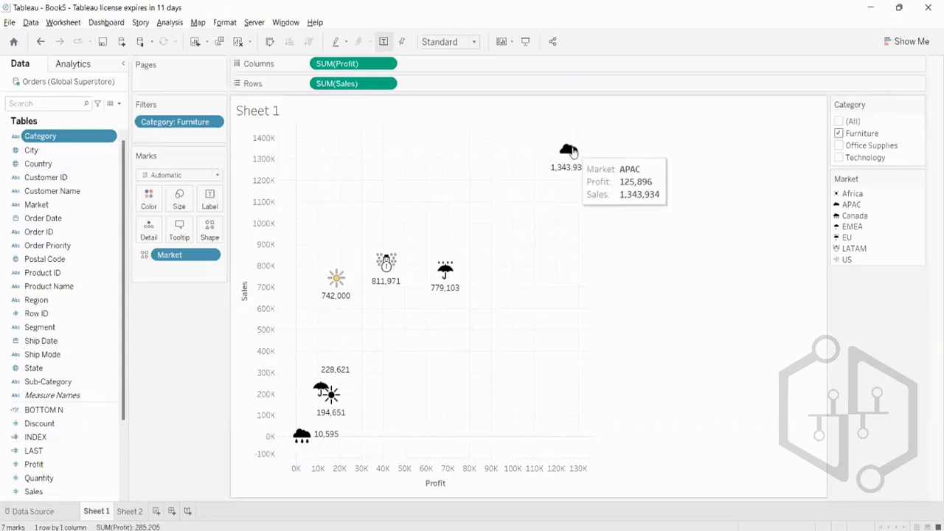
# - Switch the Category filter to Office Supplies and change it to a single-value dropdown
pyautogui.click(839, 133)
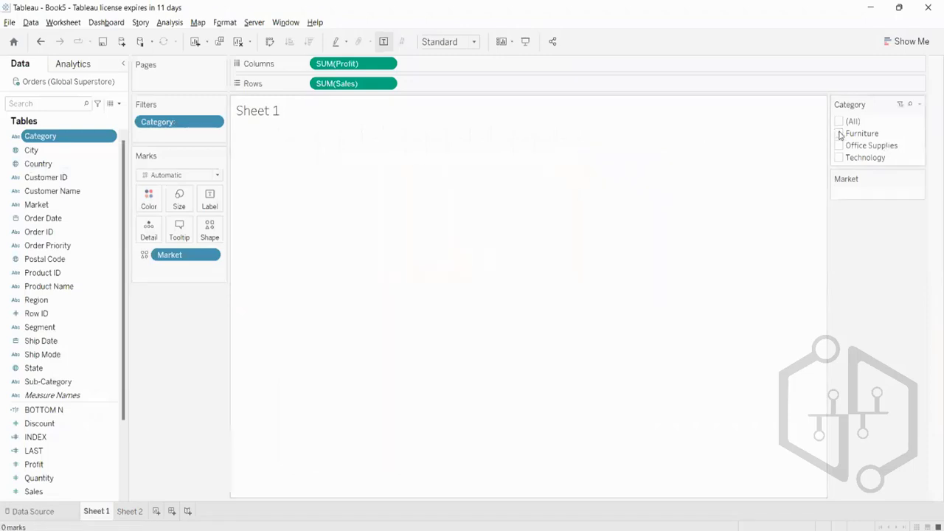
pyautogui.click(839, 147)
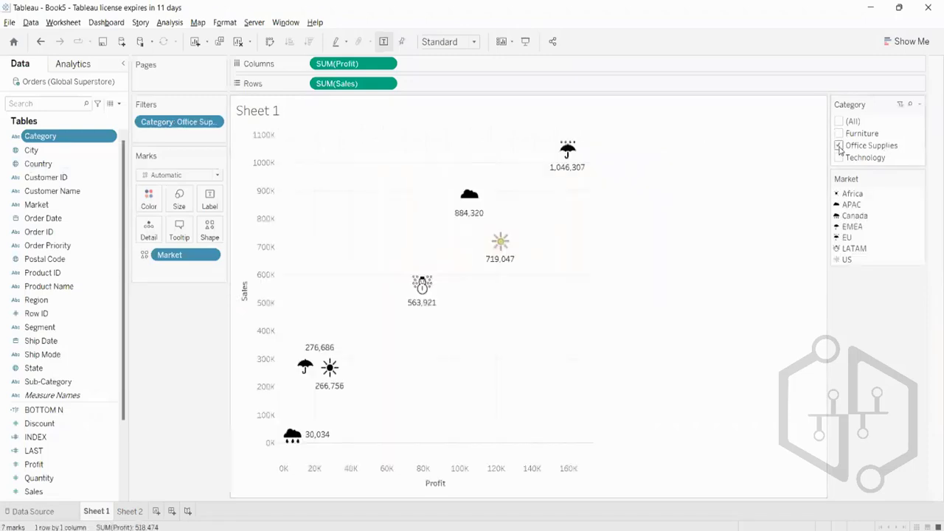
pyautogui.click(920, 105)
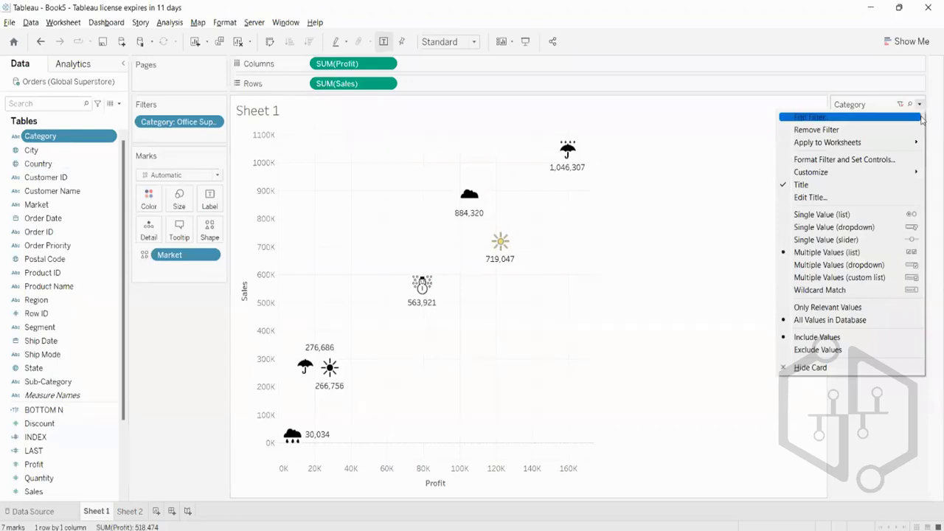
pyautogui.click(890, 233)
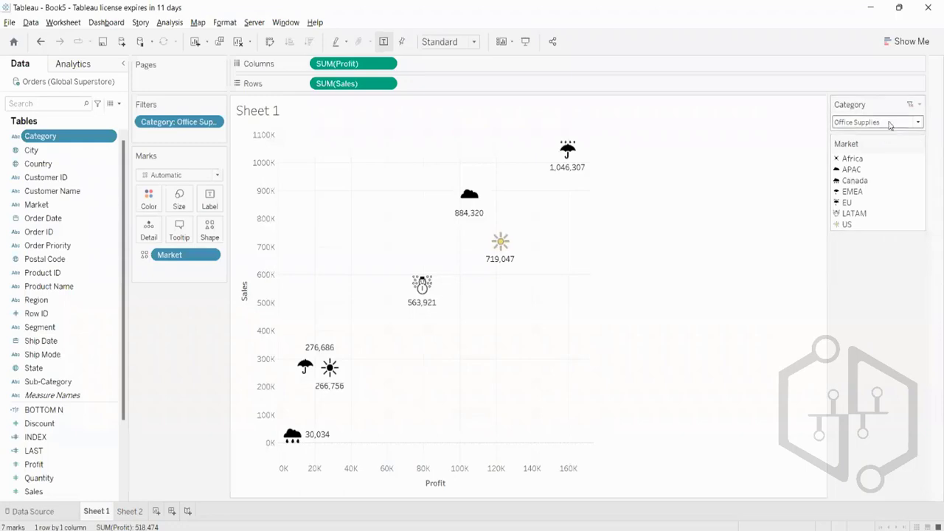
# - Compare the plot for Furniture, Technology and Office Supplies through the Category filter, ending on Office Supplies
pyautogui.click(890, 122)
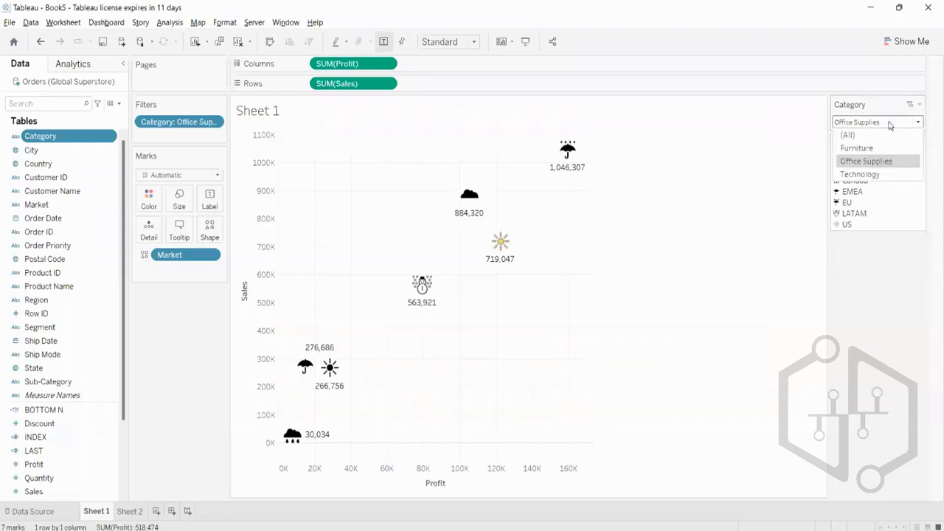
pyautogui.click(849, 282)
pyautogui.click(848, 127)
pyautogui.click(853, 152)
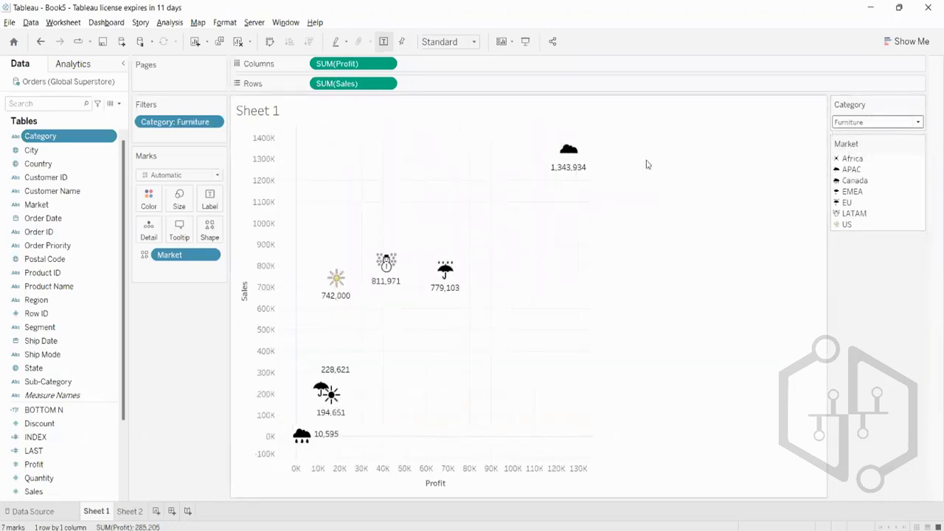
pyautogui.click(842, 128)
pyautogui.click(852, 174)
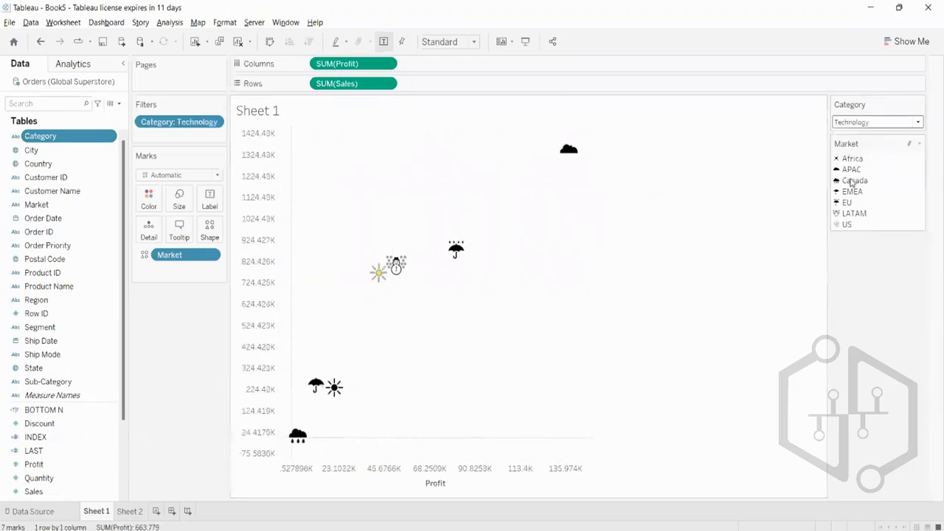
pyautogui.click(841, 123)
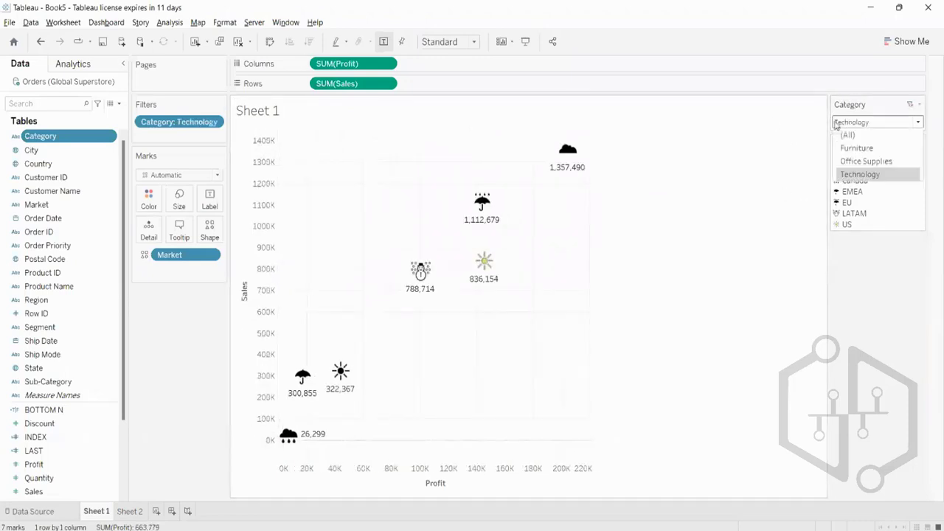
pyautogui.click(850, 160)
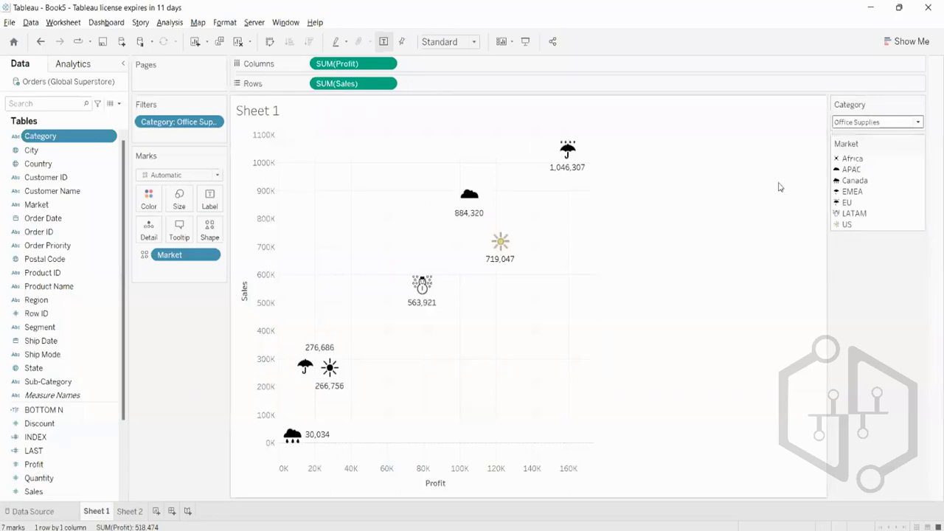
# - Hide the mark labels in the Office Supplies scatter plot
pyautogui.moveTo(568, 155)
pyautogui.moveTo(503, 245)
pyautogui.moveTo(517, 263)
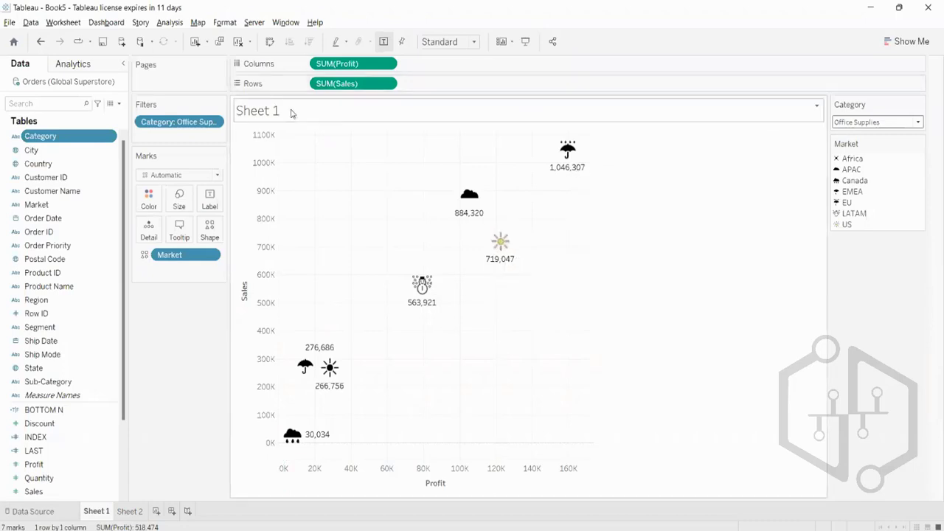
pyautogui.click(383, 42)
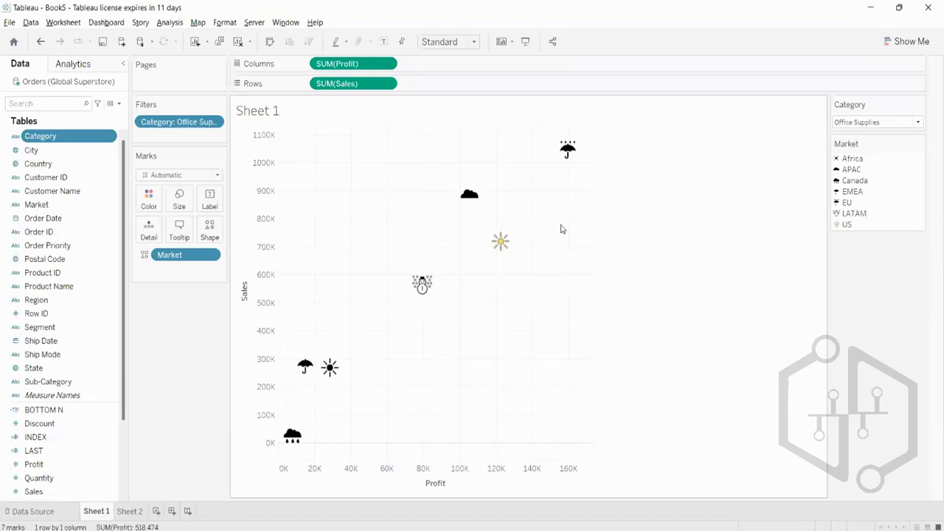
pyautogui.click(515, 244)
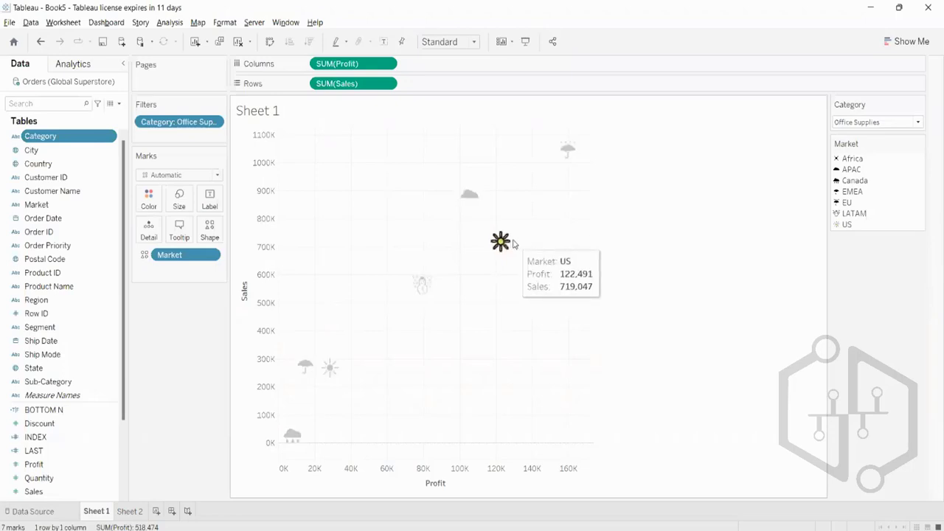
pyautogui.rightClick(514, 245)
pyautogui.moveTo(604, 379)
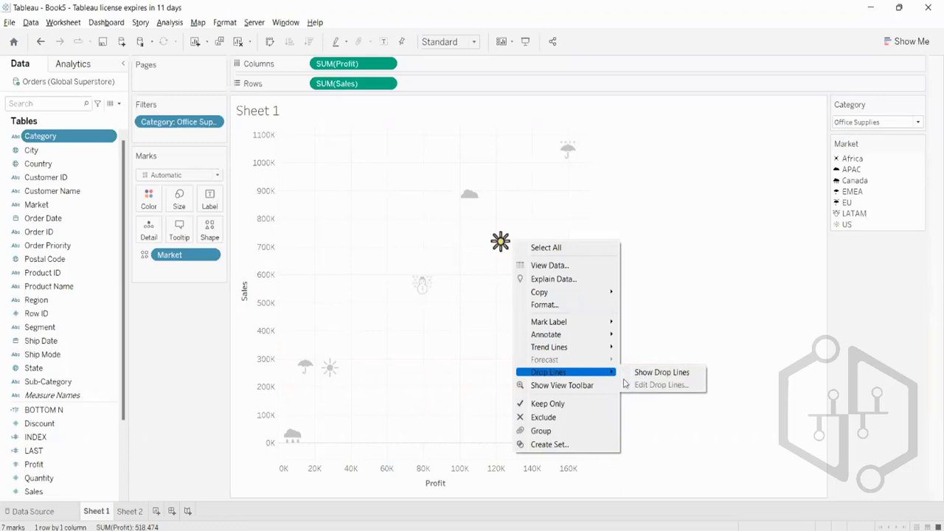
pyautogui.click(762, 196)
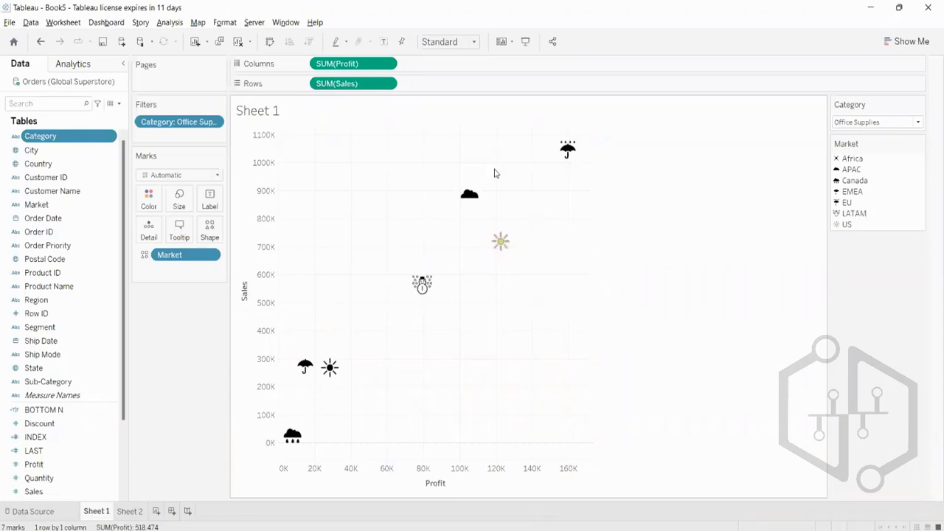
# - Show drop lines for the US market mark and clear the mark selection
pyautogui.click(501, 245)
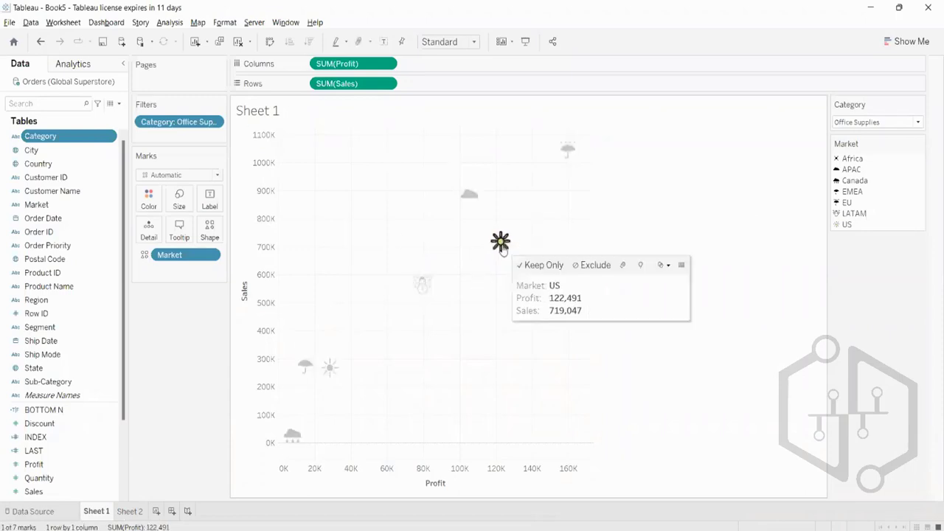
pyautogui.rightClick(502, 248)
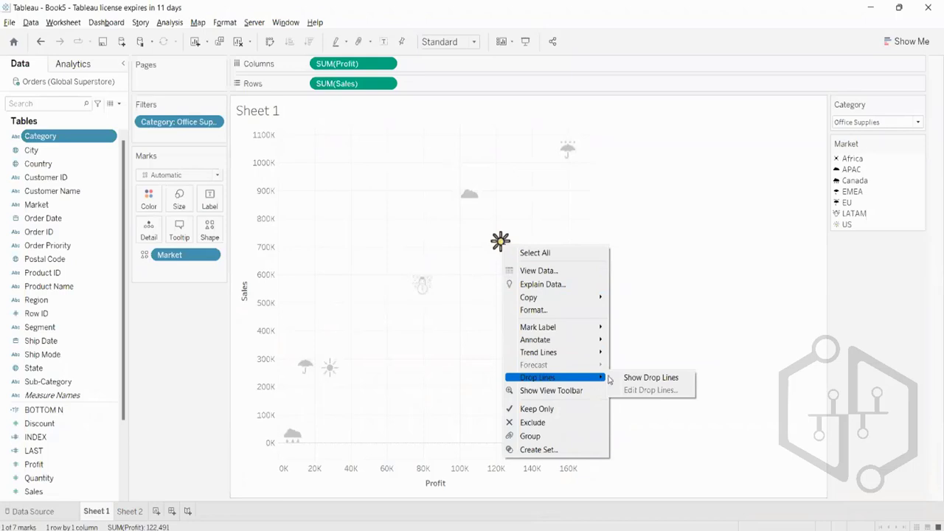
pyautogui.click(645, 378)
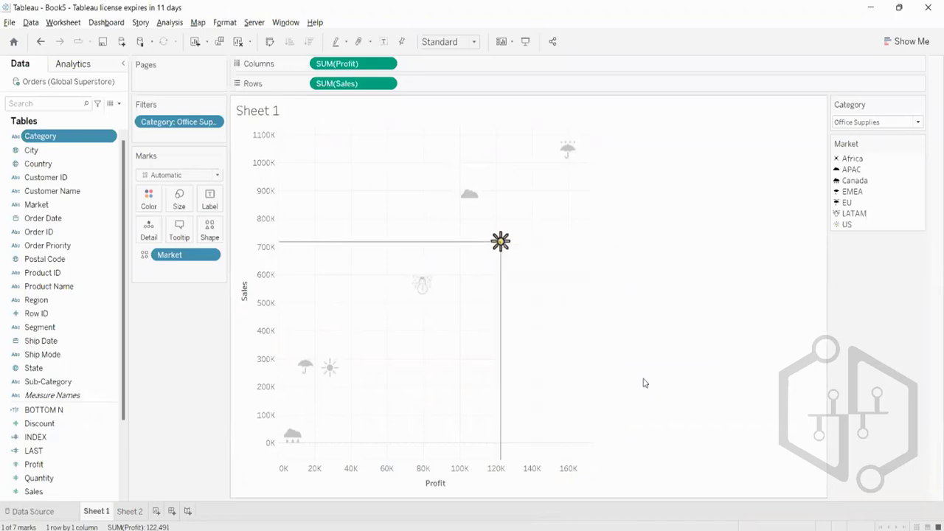
pyautogui.click(762, 268)
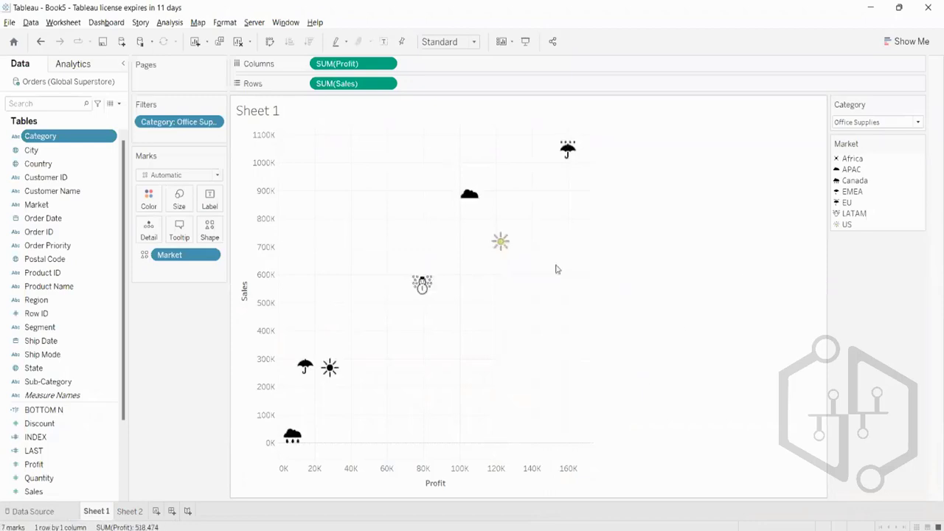
# - Set the drop line labels to Automatic for the US market mark in the scatter plot
pyautogui.click(503, 240)
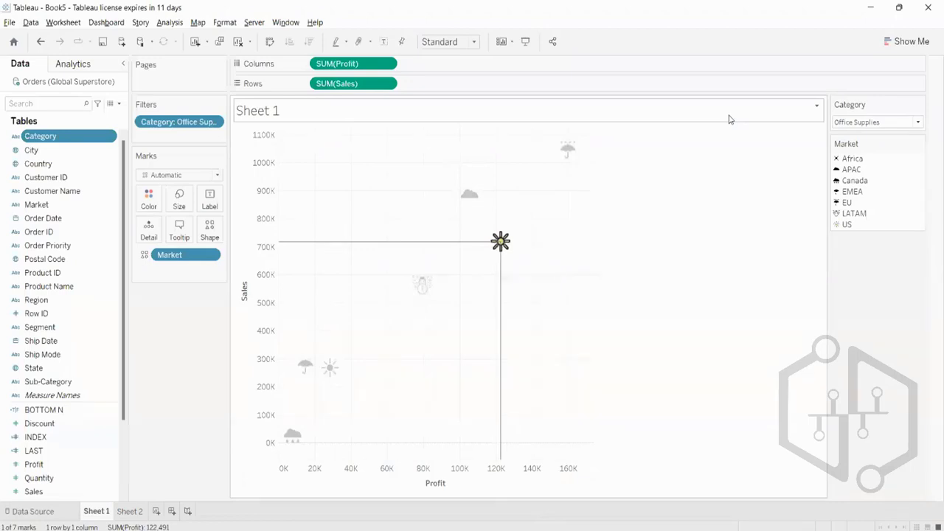
pyautogui.moveTo(503, 255)
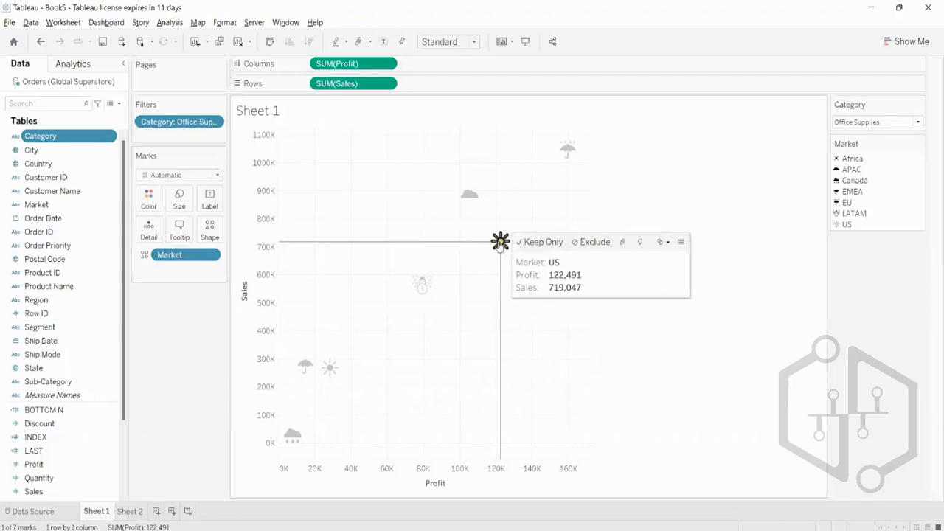
pyautogui.moveTo(407, 304)
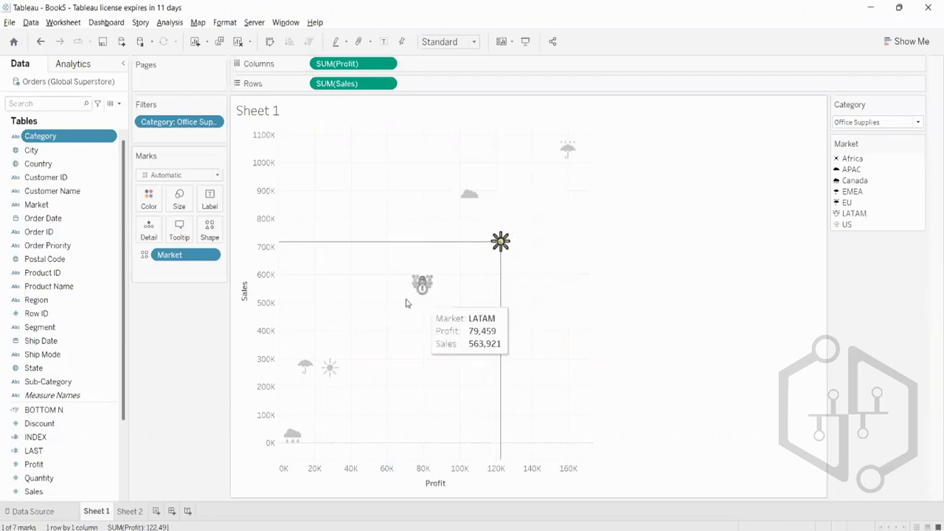
pyautogui.rightClick(500, 246)
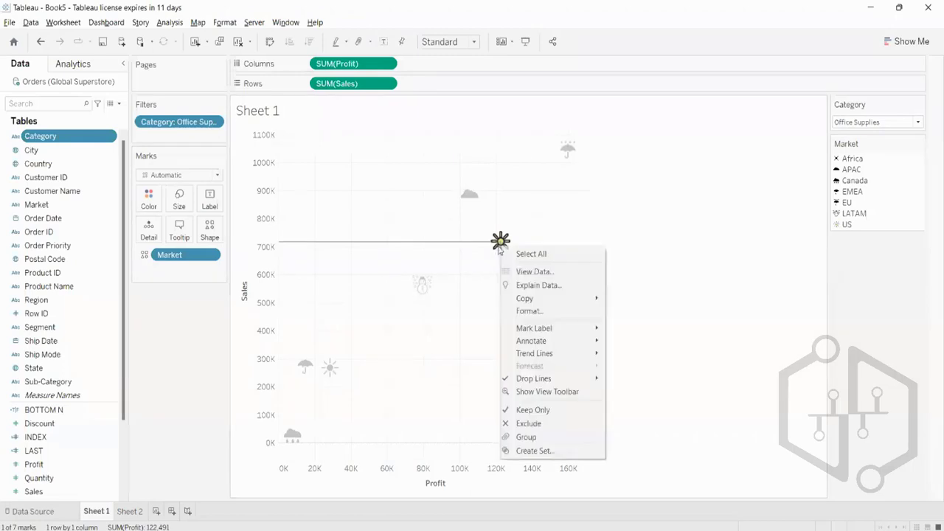
pyautogui.moveTo(565, 353)
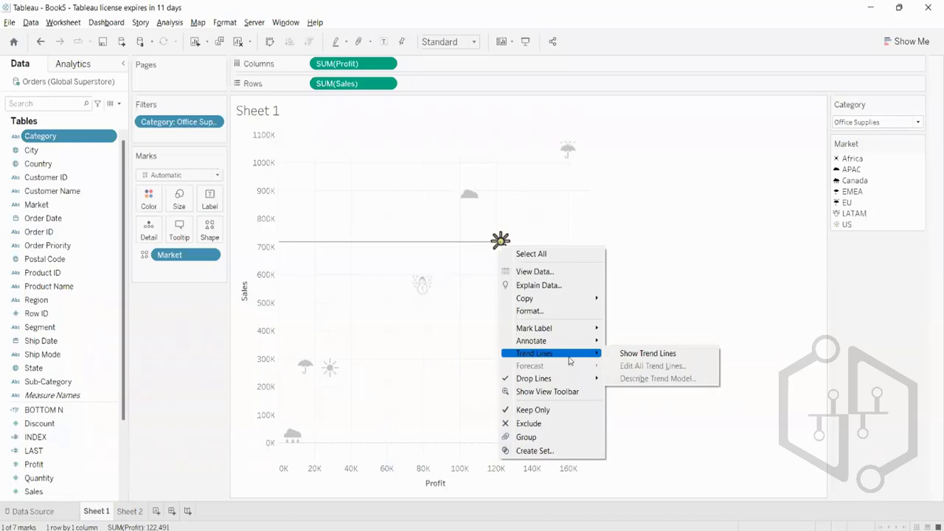
pyautogui.moveTo(566, 379)
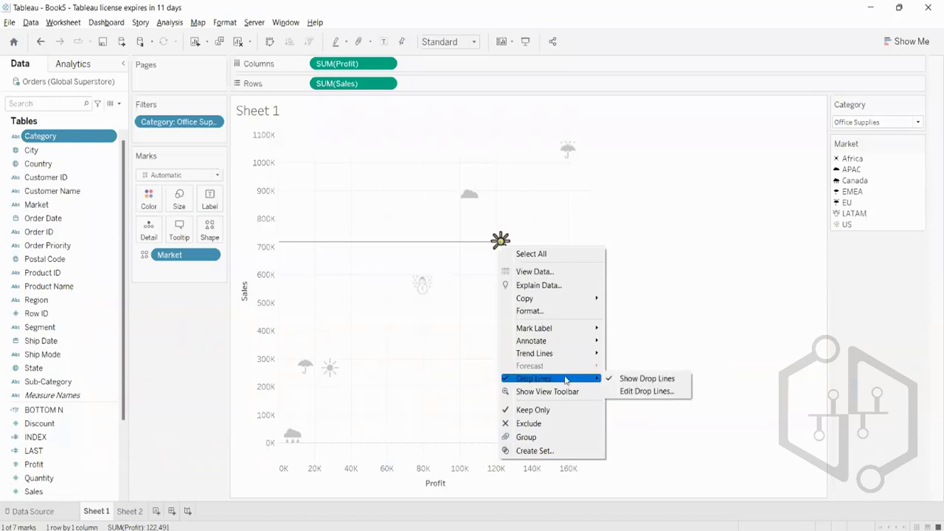
pyautogui.click(626, 393)
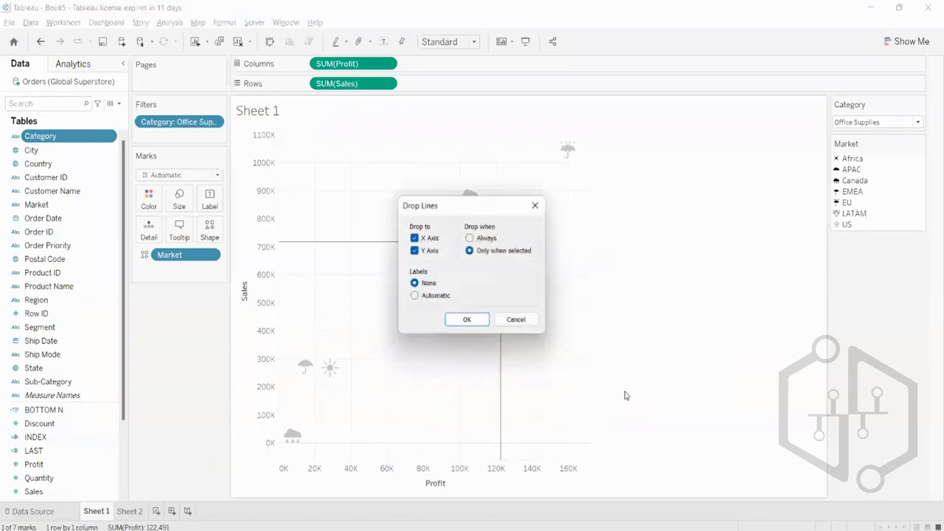
pyautogui.click(414, 296)
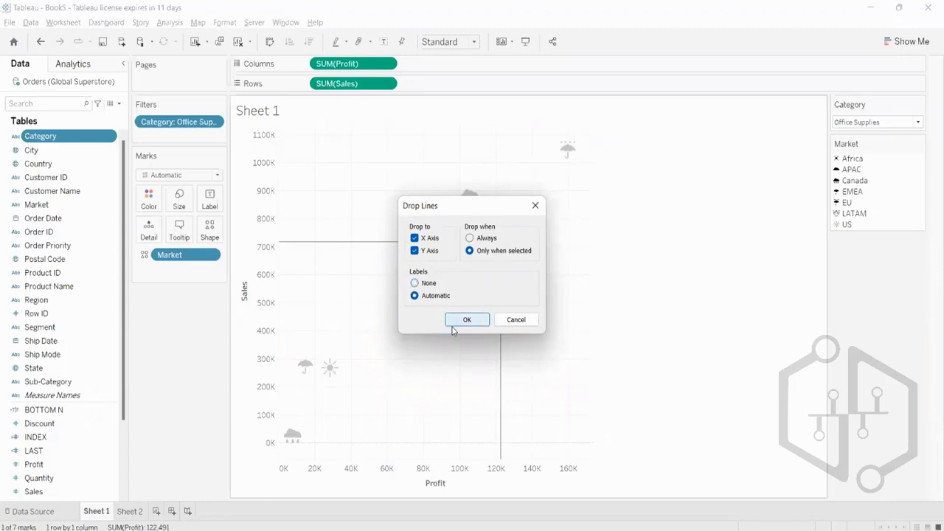
pyautogui.click(465, 323)
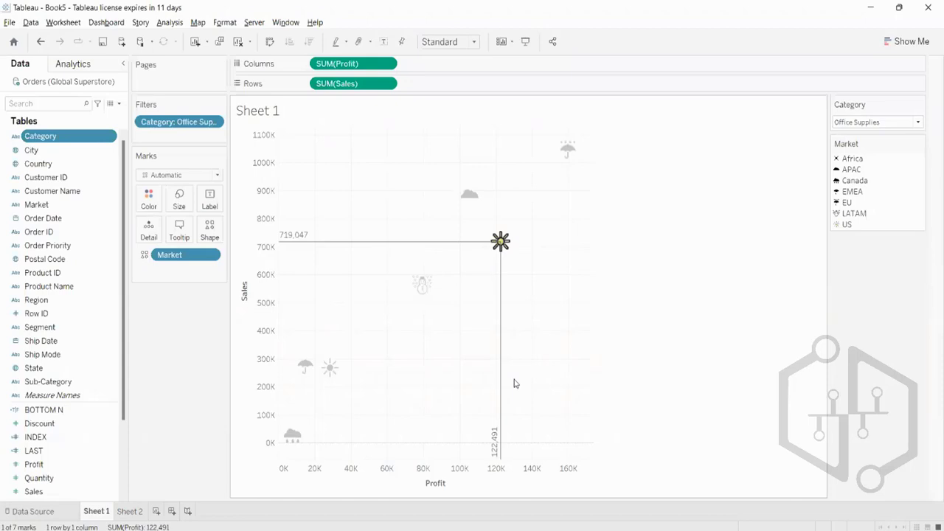
# - Restrict the US mark's drop lines to the X Axis by disabling the Y Axis drop
pyautogui.rightClick(500, 240)
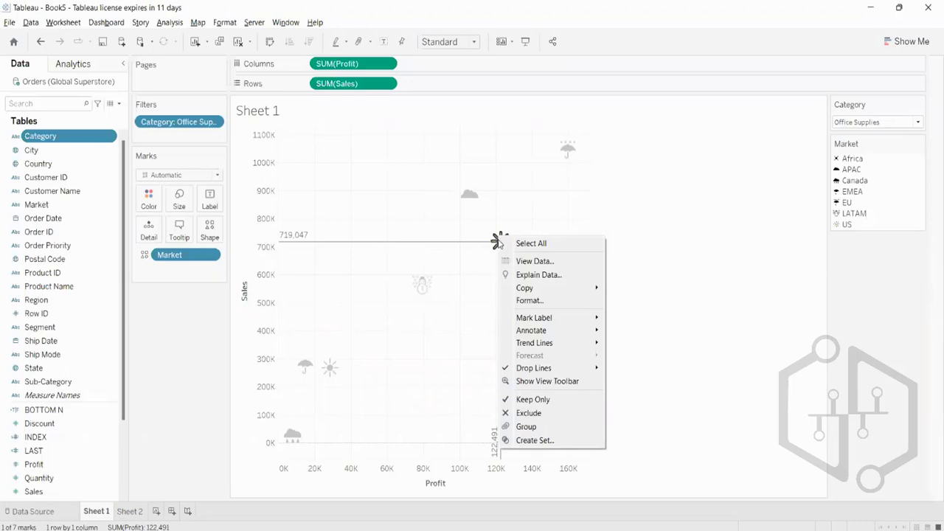
pyautogui.click(664, 249)
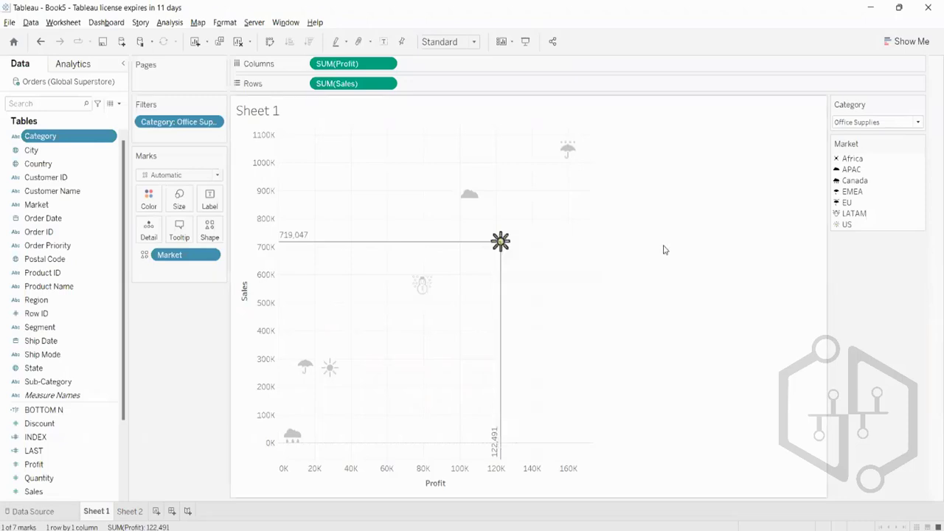
pyautogui.click(664, 250)
pyautogui.click(500, 241)
pyautogui.moveTo(503, 244)
pyautogui.rightClick(500, 254)
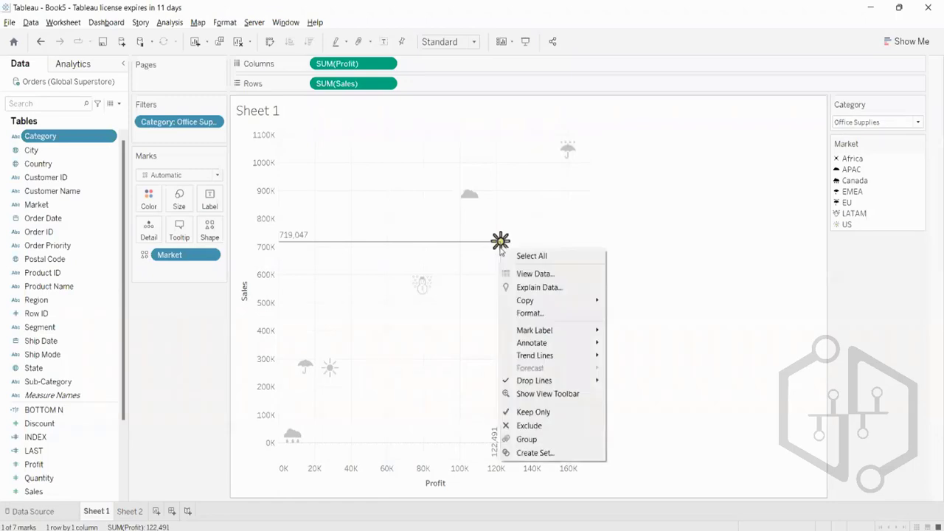
pyautogui.moveTo(582, 378)
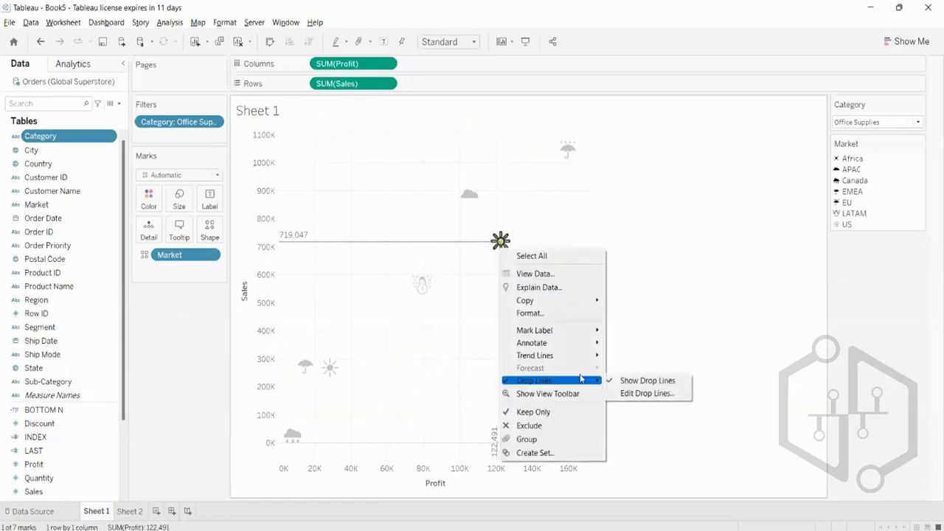
pyautogui.click(670, 399)
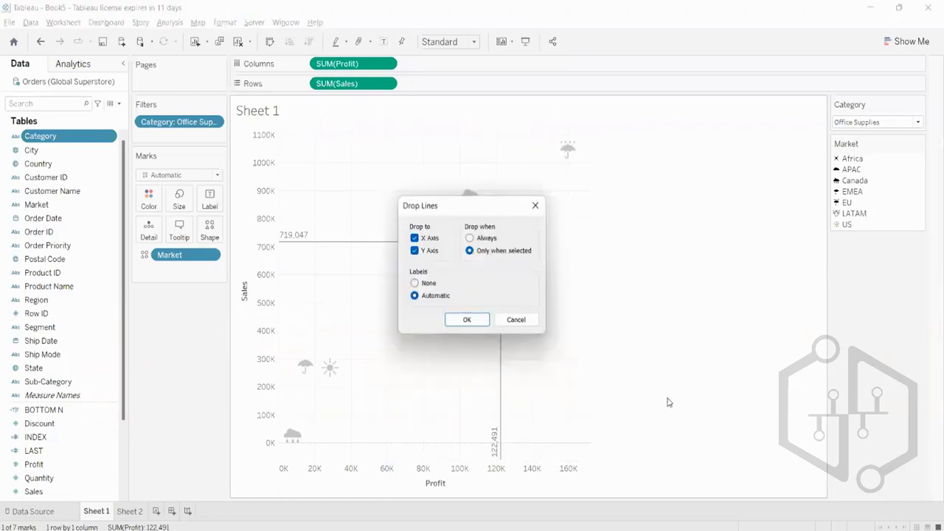
pyautogui.click(416, 251)
pyautogui.click(467, 320)
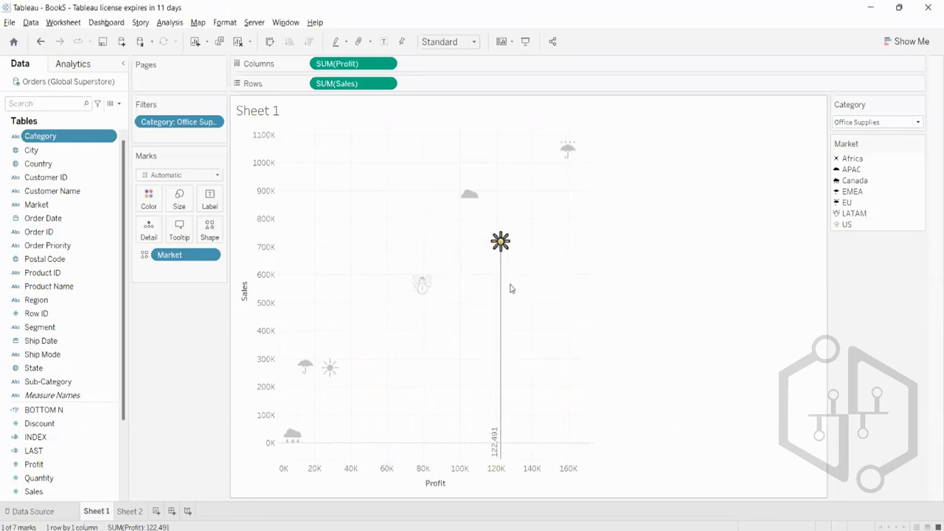
# - Switch the US mark's drop lines to the Y Axis only, disabling the X Axis drop
pyautogui.rightClick(501, 242)
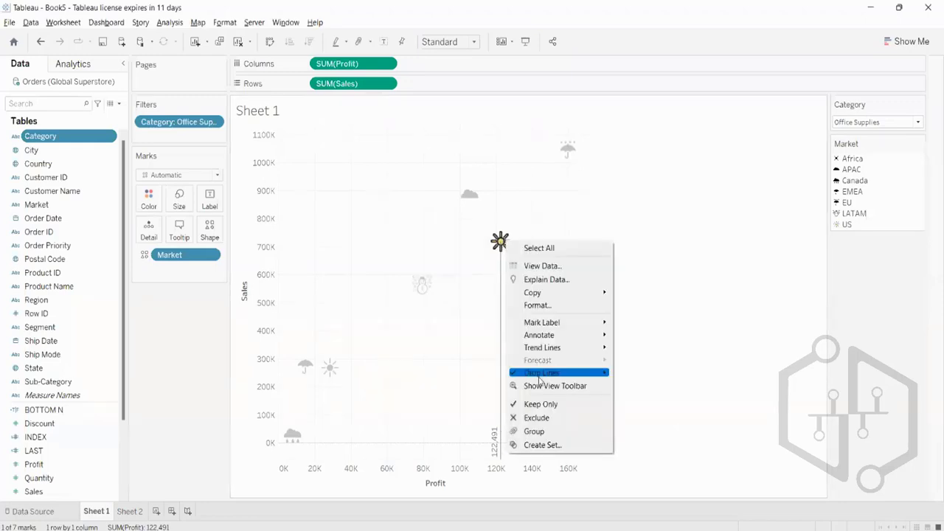
pyautogui.moveTo(561, 374)
pyautogui.click(640, 386)
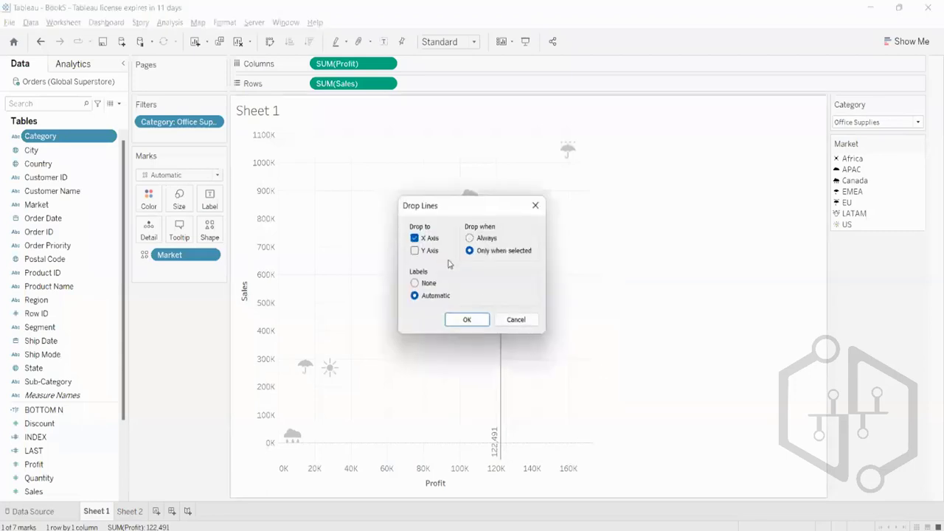
pyautogui.click(415, 250)
pyautogui.click(415, 237)
pyautogui.click(467, 321)
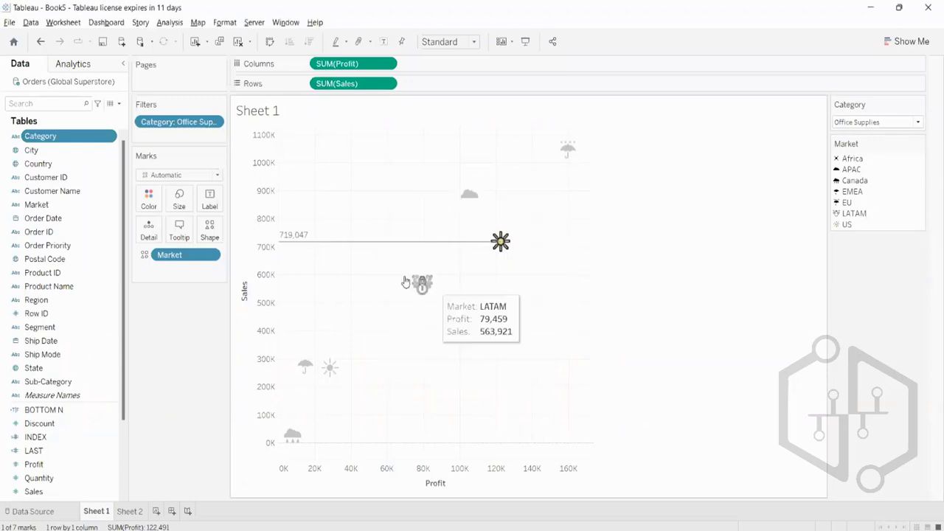
# - Re-enable the X Axis drop so the US mark's drop lines go to both axes
pyautogui.moveTo(502, 243)
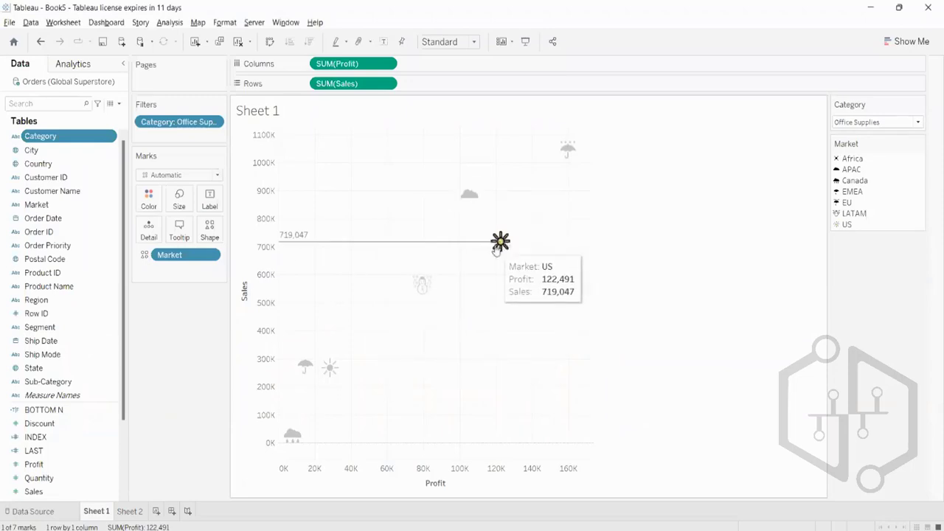
pyautogui.rightClick(497, 248)
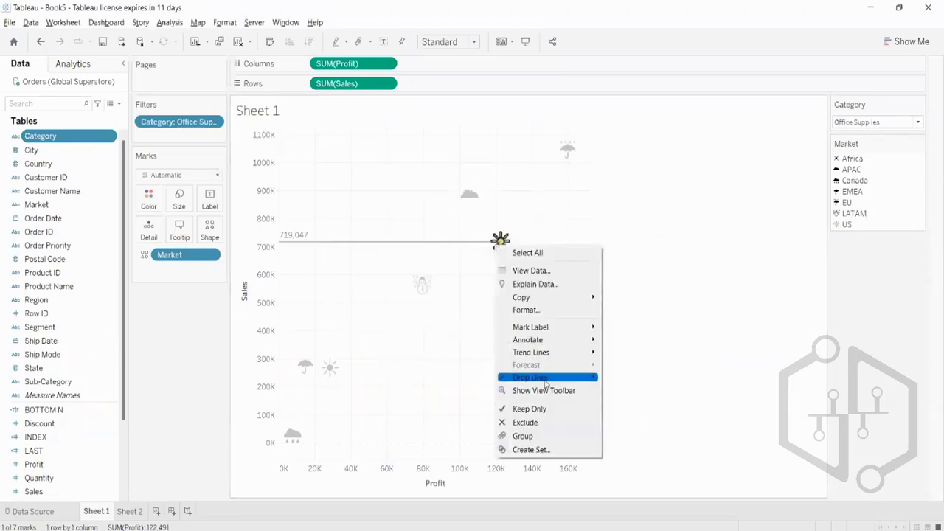
pyautogui.moveTo(570, 380)
pyautogui.click(636, 391)
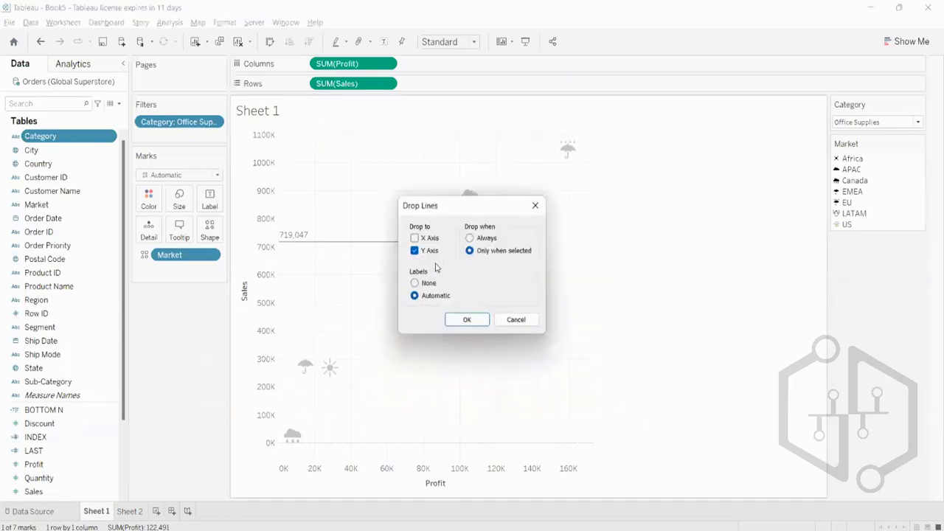
pyautogui.click(425, 241)
pyautogui.click(476, 324)
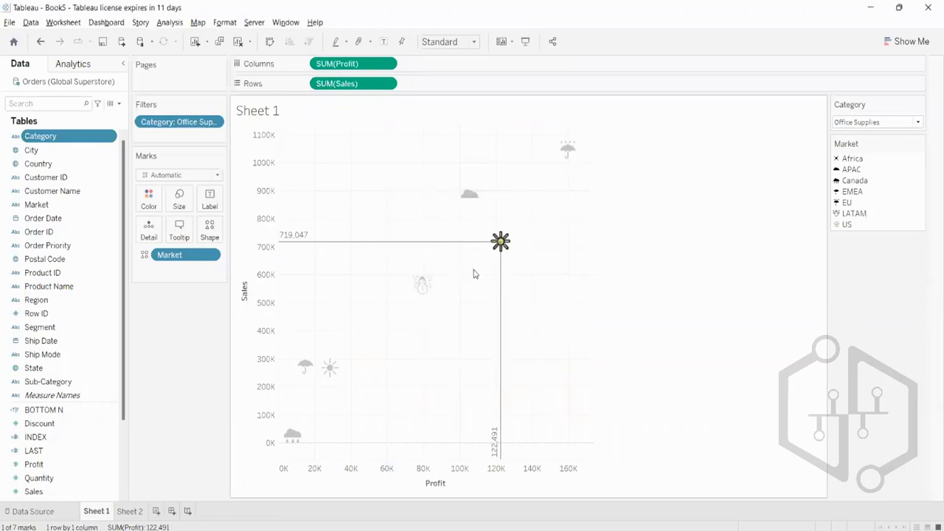
# - Set the drop lines to display Always instead of only when a mark is selected
pyautogui.rightClick(502, 243)
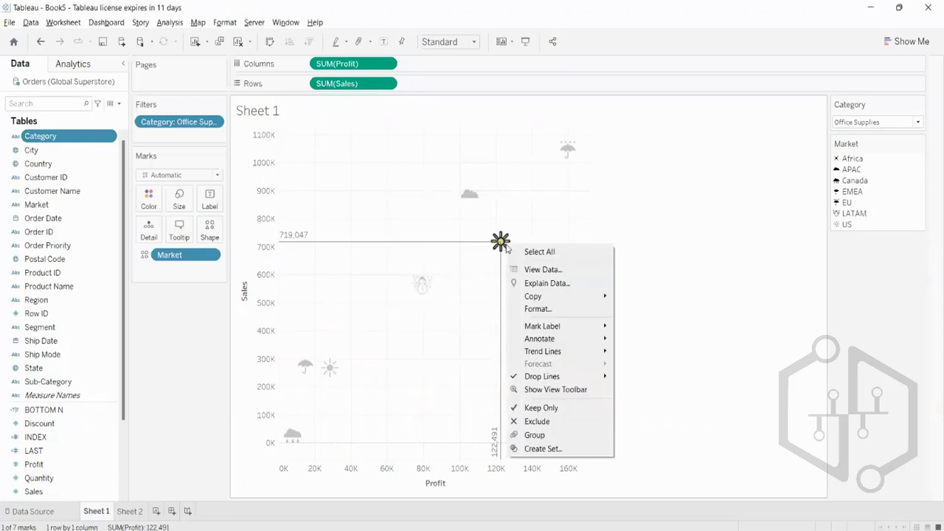
pyautogui.moveTo(583, 377)
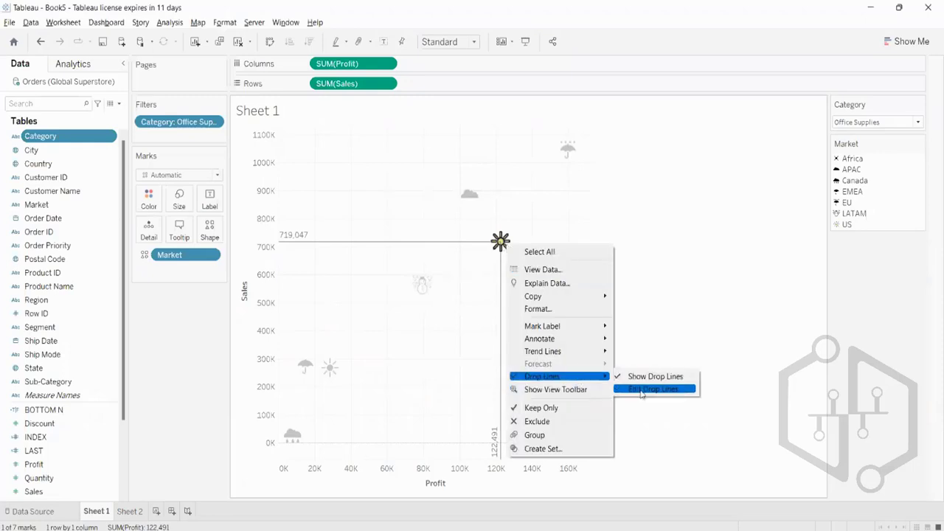
pyautogui.click(664, 388)
pyautogui.click(480, 238)
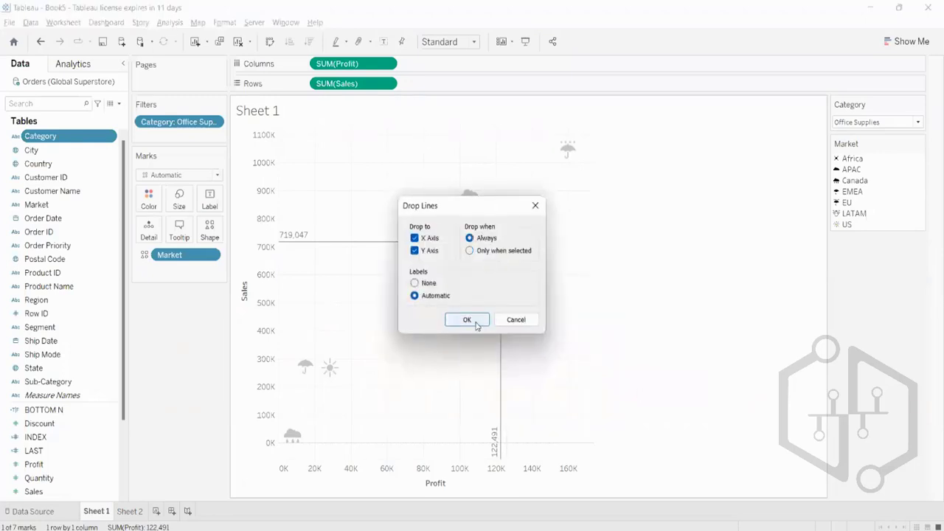
pyautogui.click(476, 322)
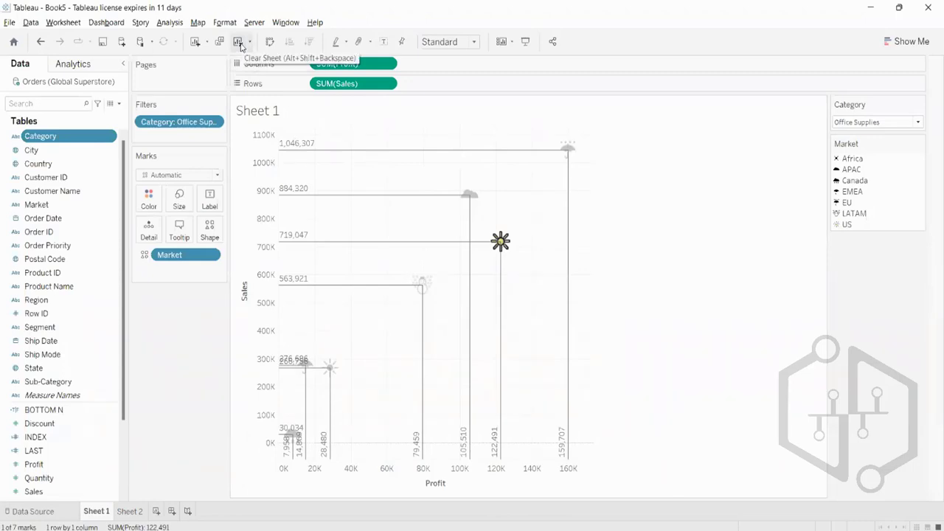
# - Clear Sheet 1 and add Country to the empty view as text marks
pyautogui.click(238, 42)
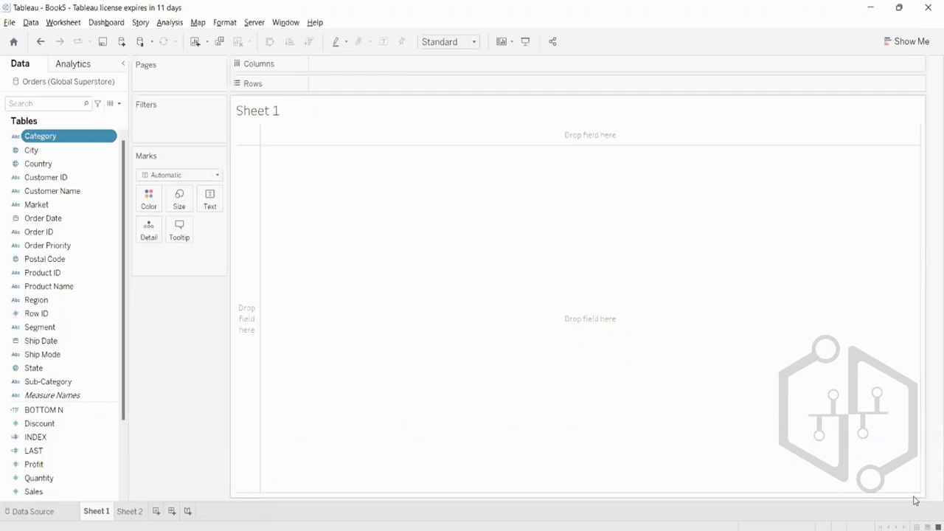
pyautogui.moveTo(372, 530)
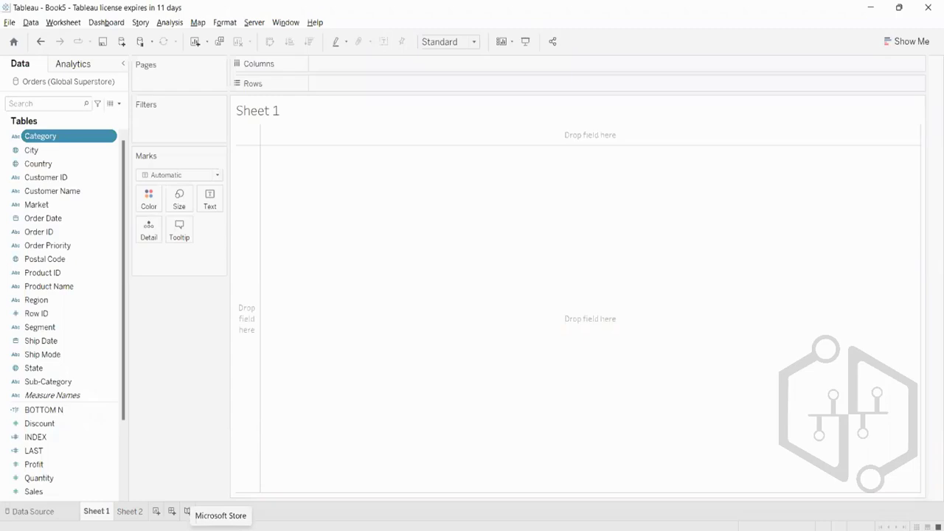
pyautogui.click(35, 166)
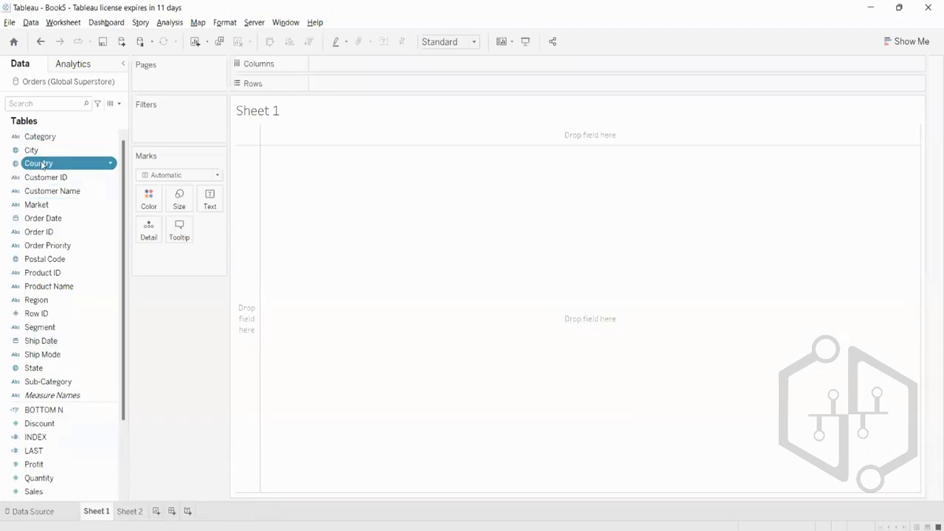
pyautogui.moveTo(42, 166); pyautogui.dragTo(208, 193)
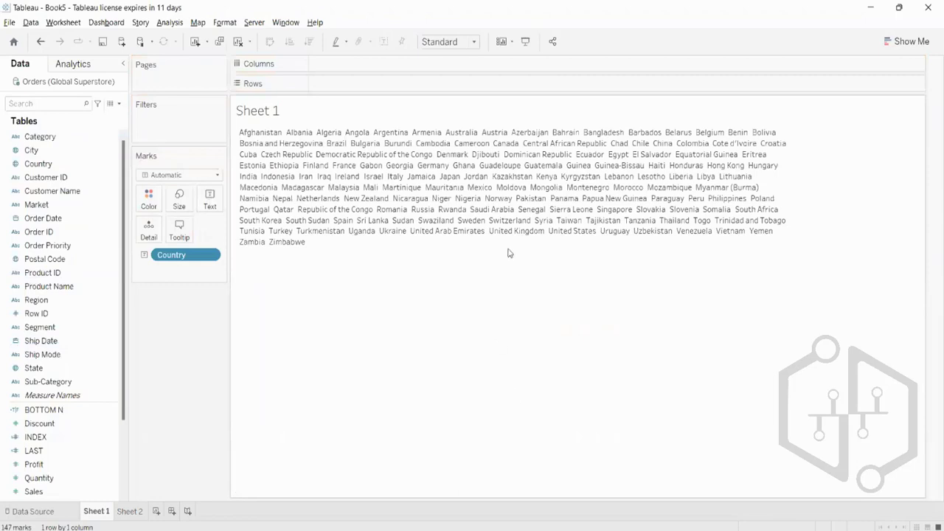
pyautogui.rightClick(453, 211)
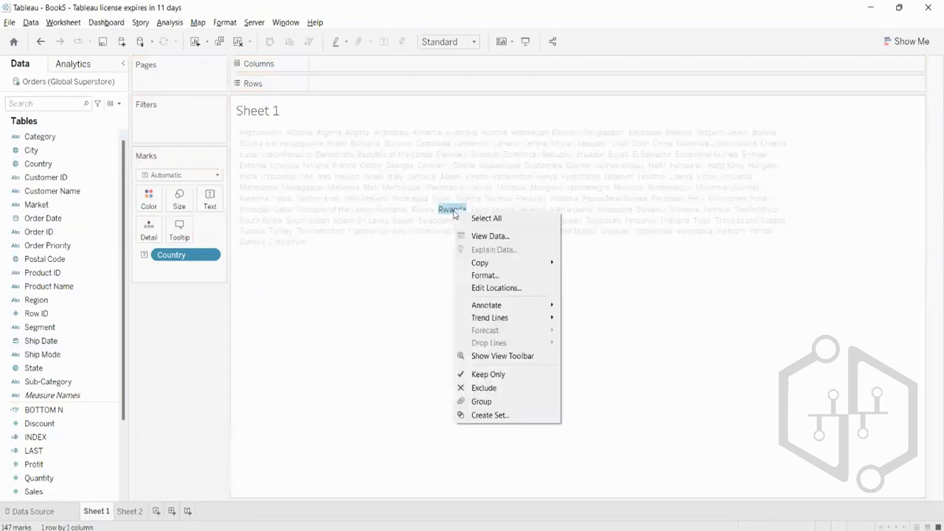
pyautogui.click(533, 275)
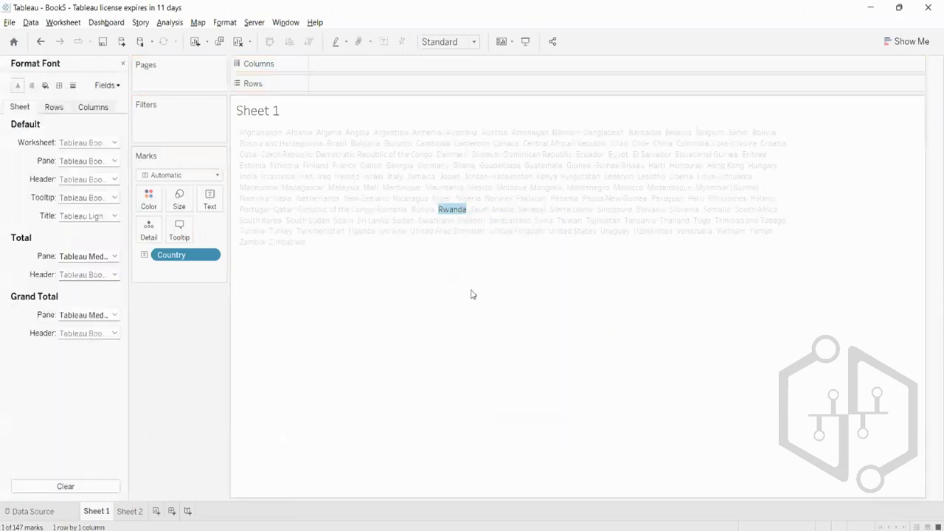
pyautogui.click(122, 63)
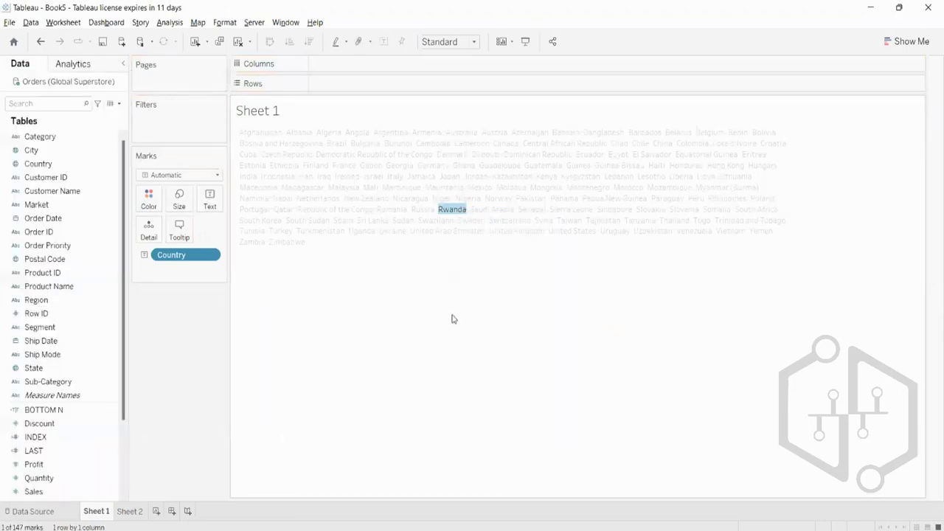
pyautogui.click(454, 319)
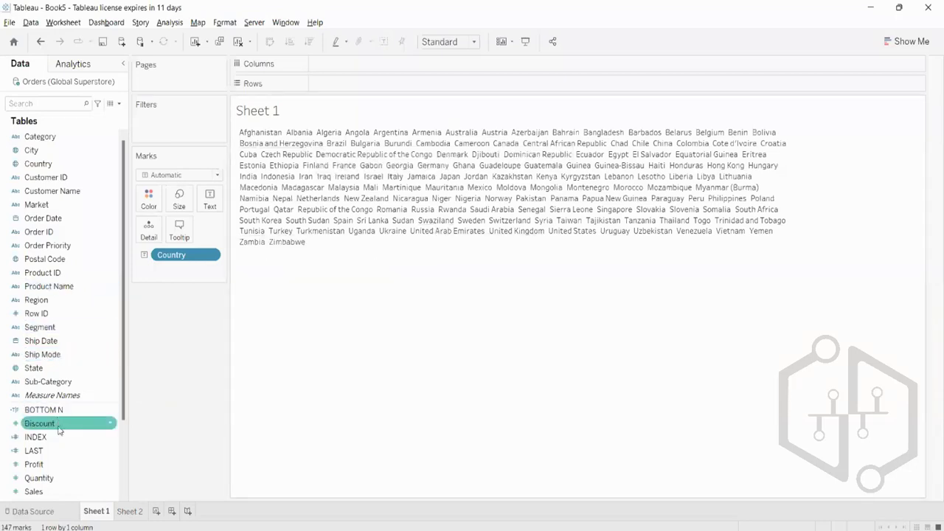
# - Size the Country marks by Sales to form a treemap
pyautogui.moveTo(44, 493); pyautogui.dragTo(170, 207)
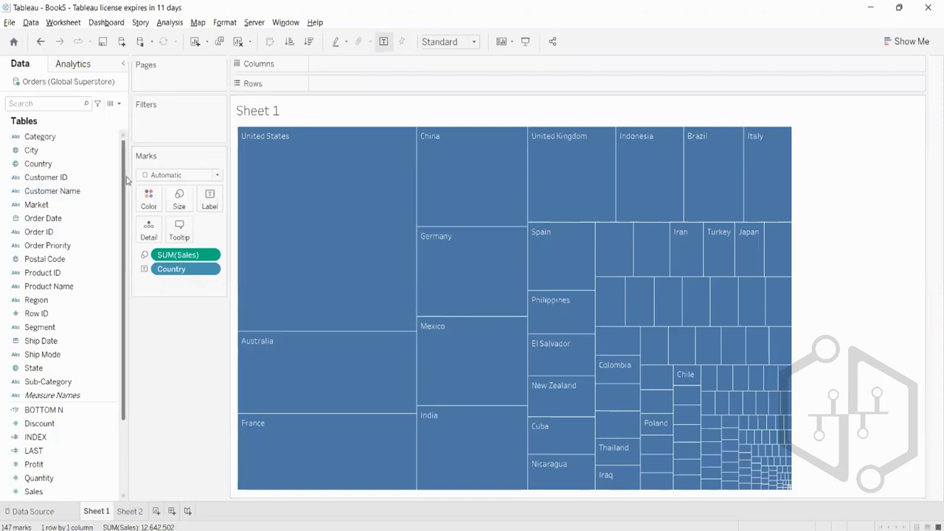
# - Change the mark type to Text so the Country treemap becomes a word cloud
pyautogui.click(168, 176)
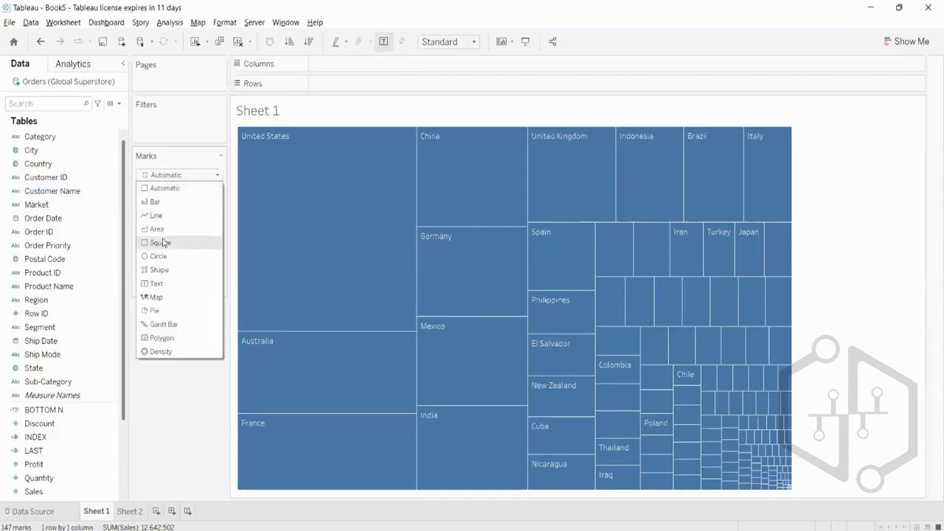
pyautogui.press('Escape')
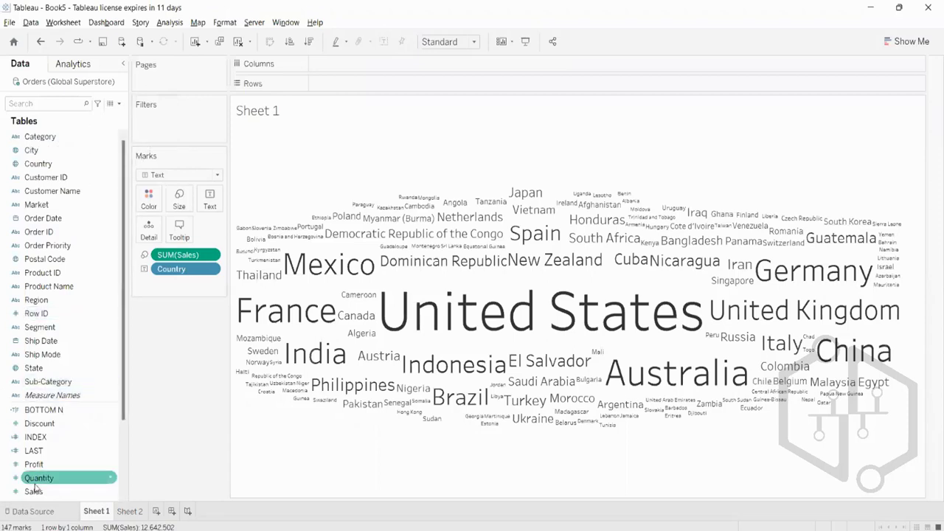
pyautogui.moveTo(35, 492); pyautogui.dragTo(145, 210)
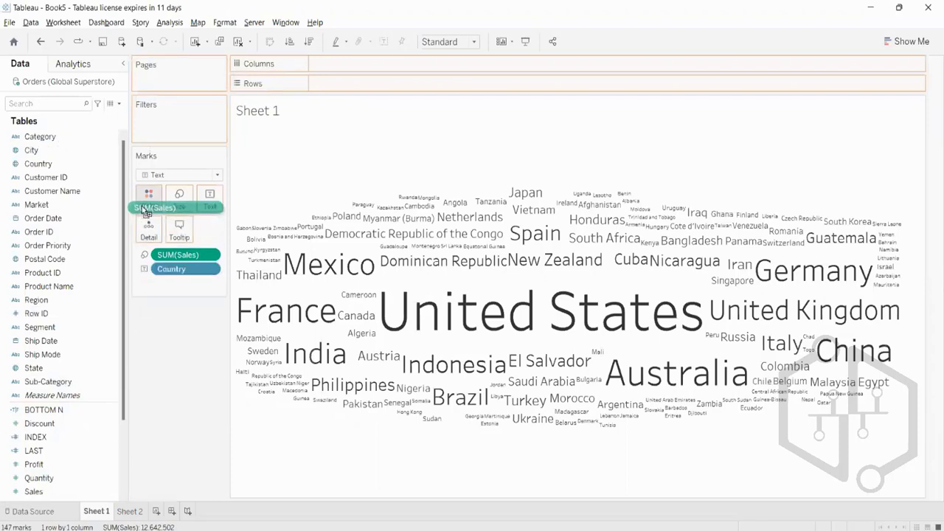
pyautogui.moveTo(145, 211); pyautogui.dragTo(144, 210)
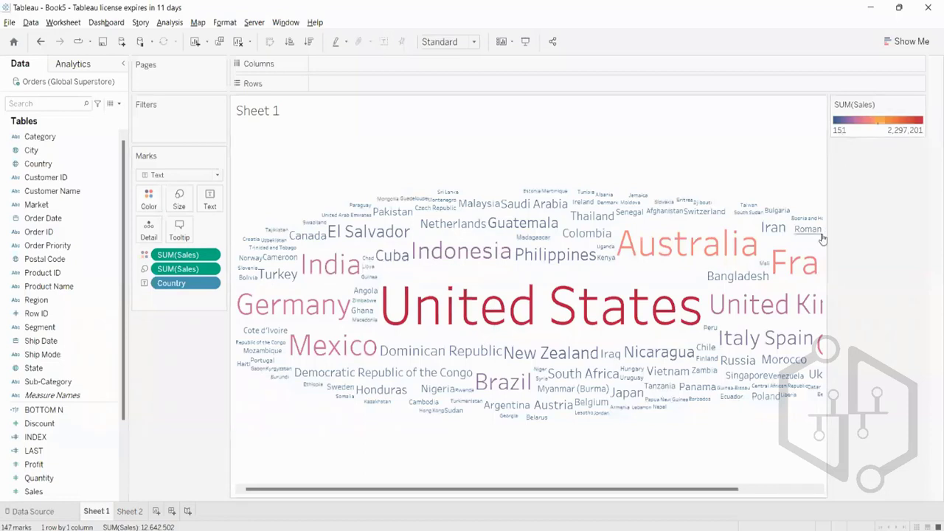
pyautogui.moveTo(818, 272)
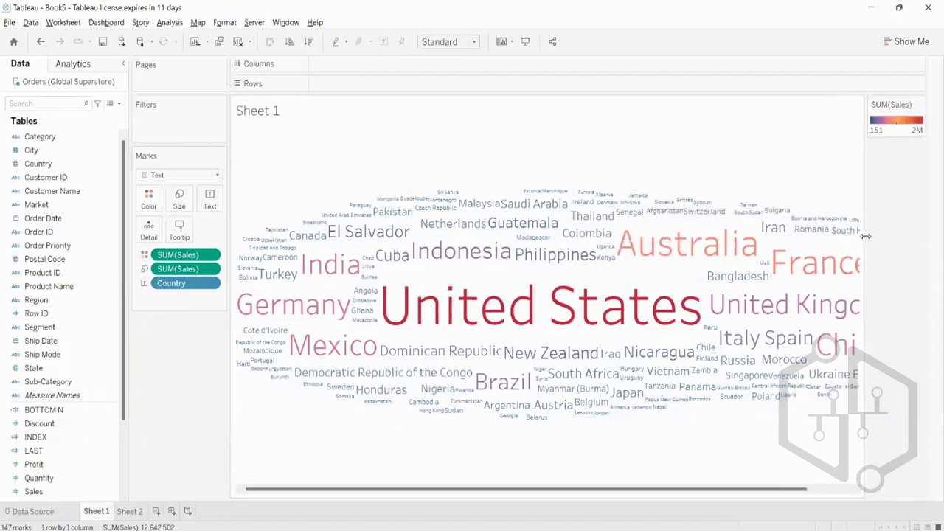
pyautogui.moveTo(242, 261)
pyautogui.hotkey('ctrl', 'z')
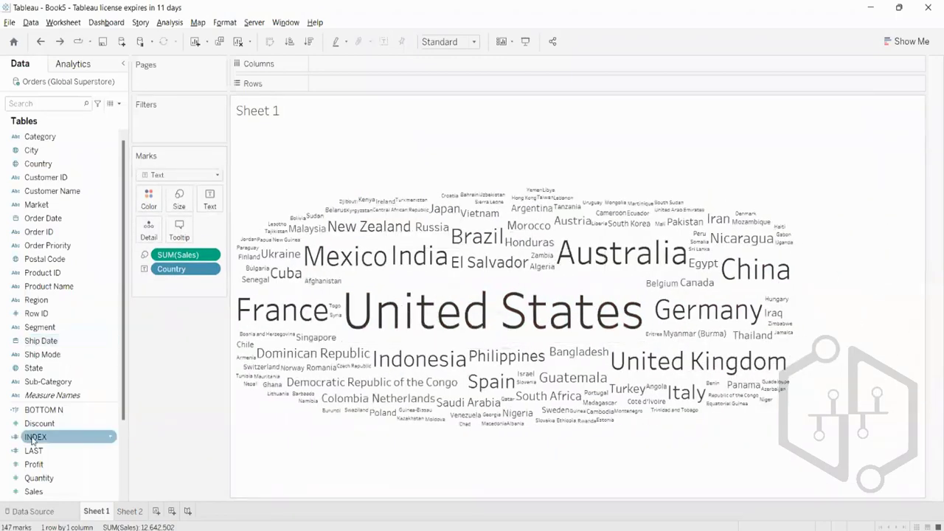
# - Color the Country words by Sales
pyautogui.moveTo(42, 493); pyautogui.dragTo(148, 198)
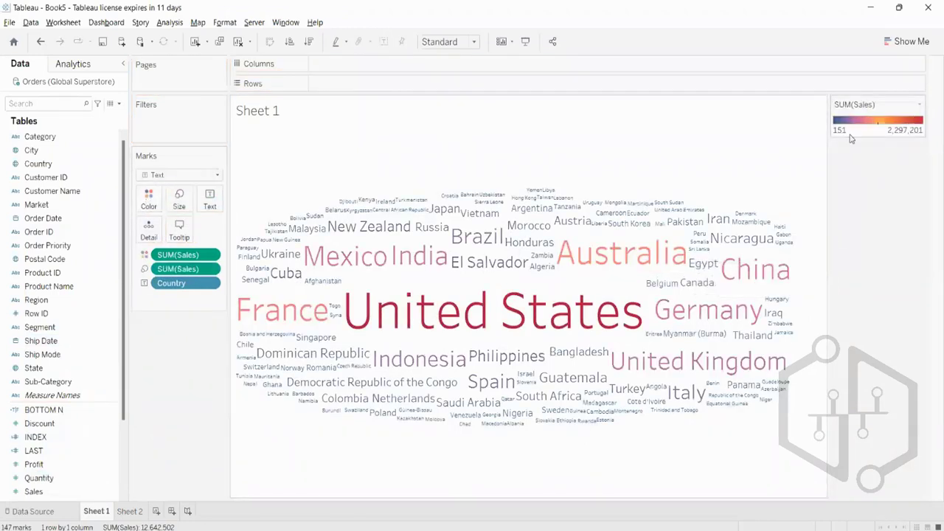
pyautogui.click(146, 255)
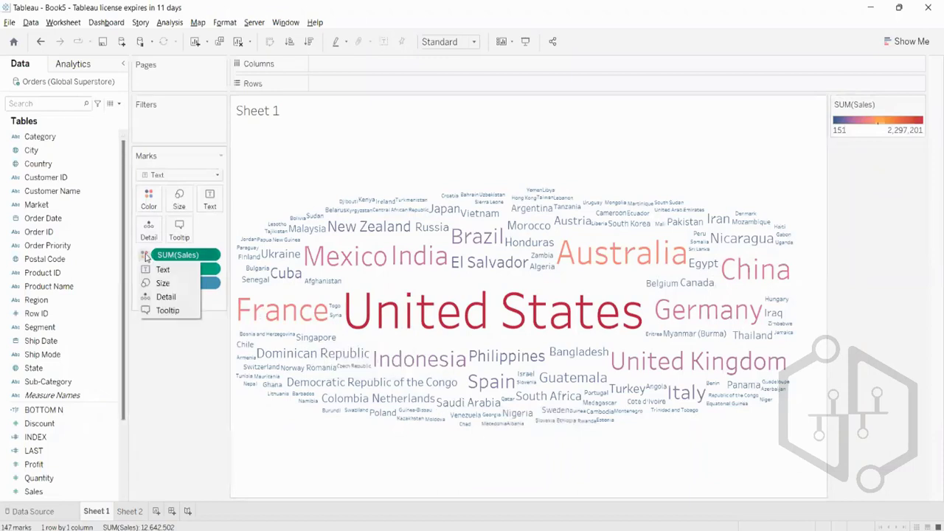
# - Set the Sales color palette to Red-Black-White Diverging
pyautogui.click(148, 206)
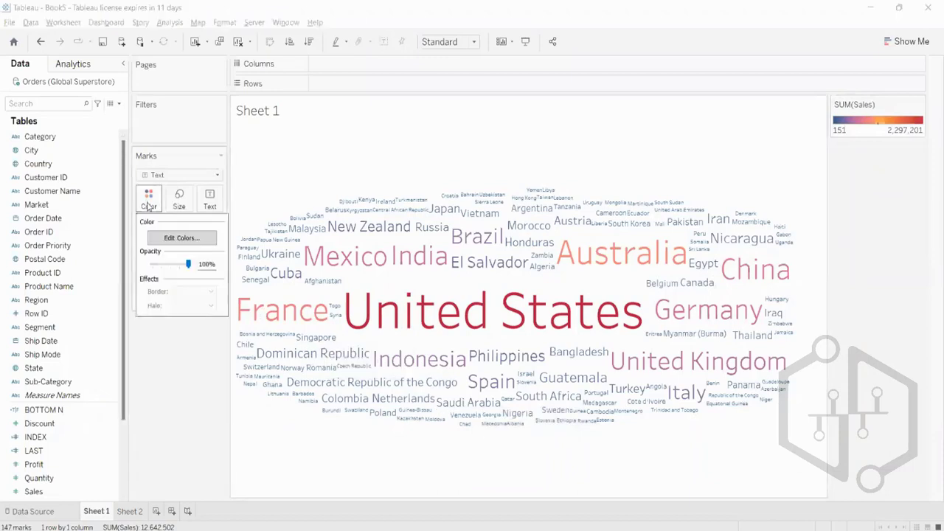
pyautogui.click(165, 236)
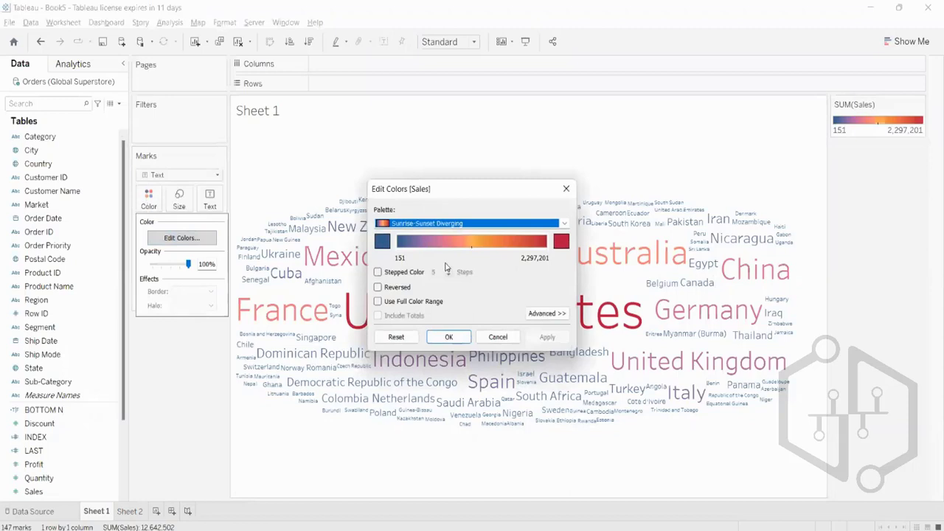
pyautogui.click(564, 223)
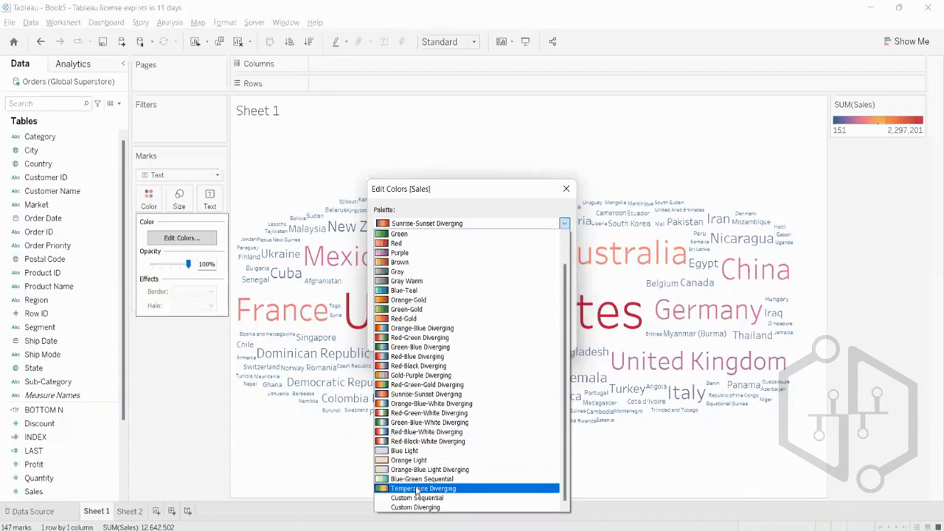
pyautogui.click(401, 432)
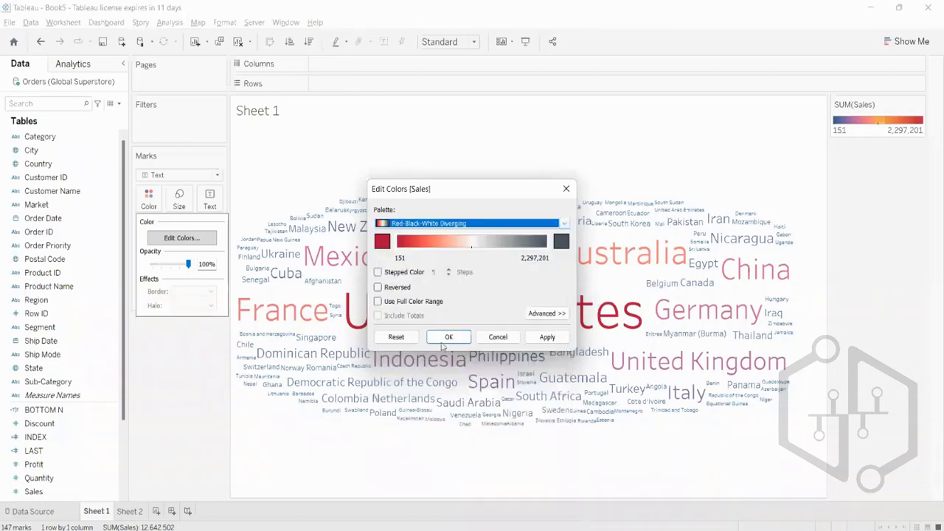
pyautogui.click(458, 334)
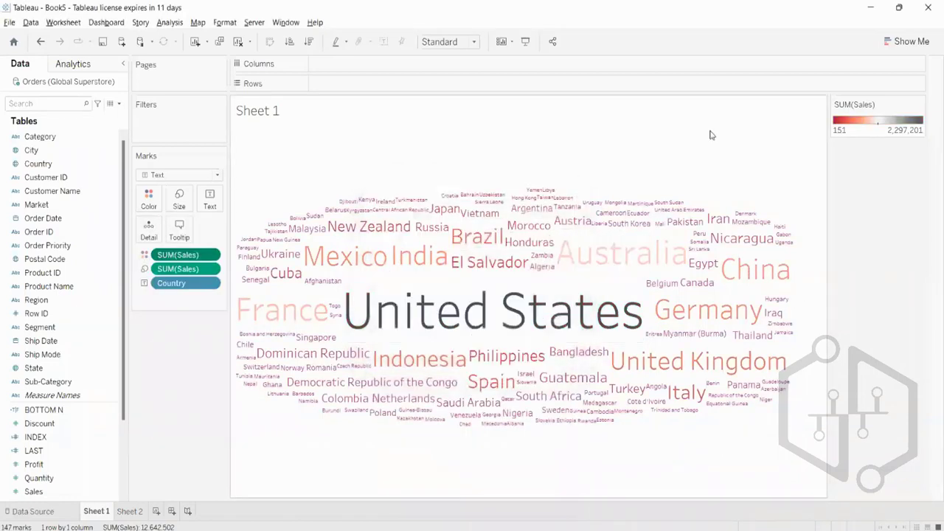
# - Switch the Sales color palette back to Sunrise-Sunset Diverging and apply it
pyautogui.click(148, 199)
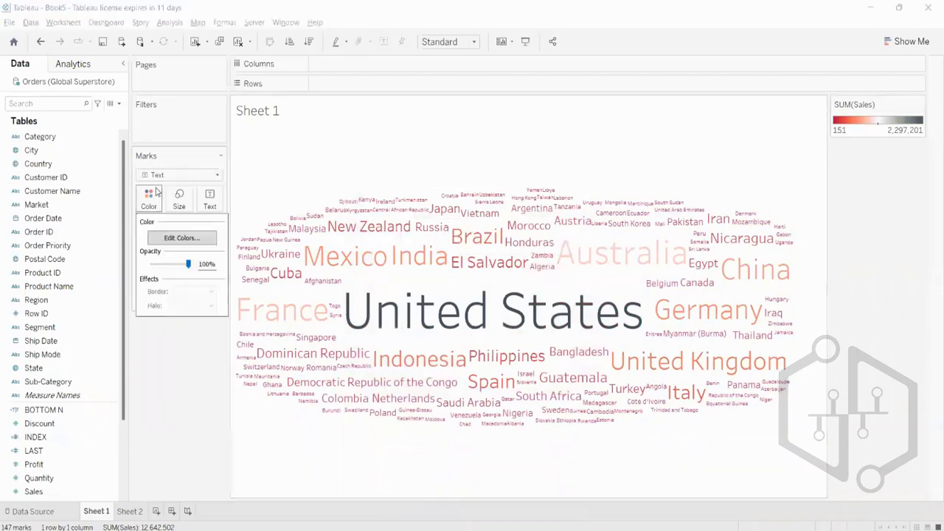
pyautogui.click(170, 240)
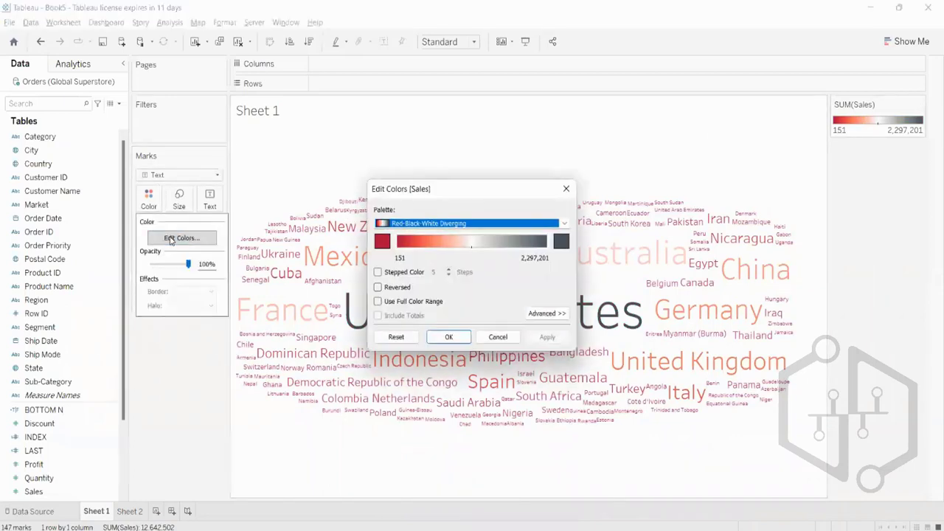
pyautogui.click(476, 224)
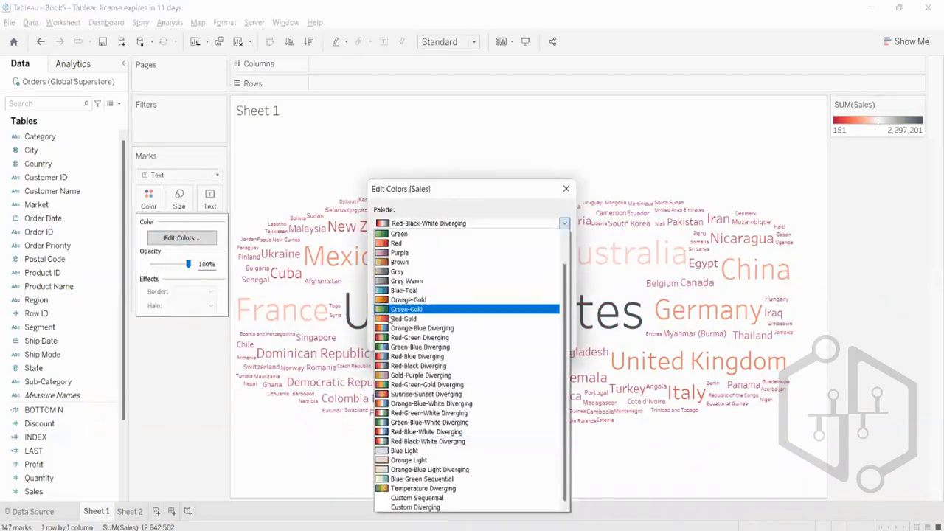
pyautogui.click(405, 395)
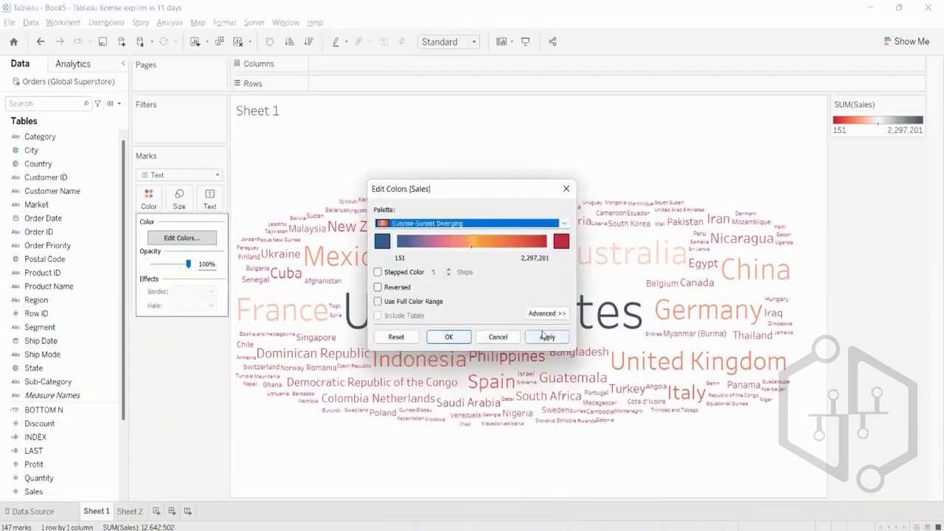
pyautogui.click(547, 337)
pyautogui.click(449, 337)
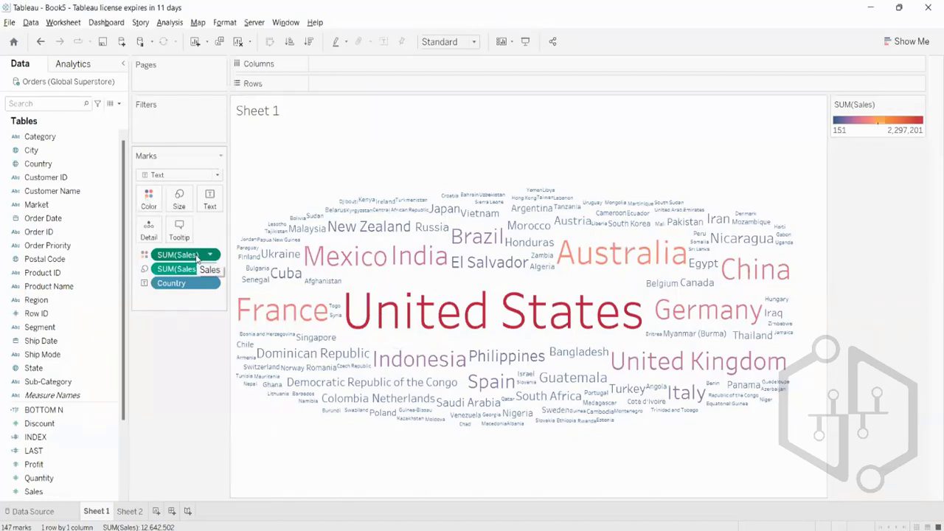
pyautogui.click(141, 206)
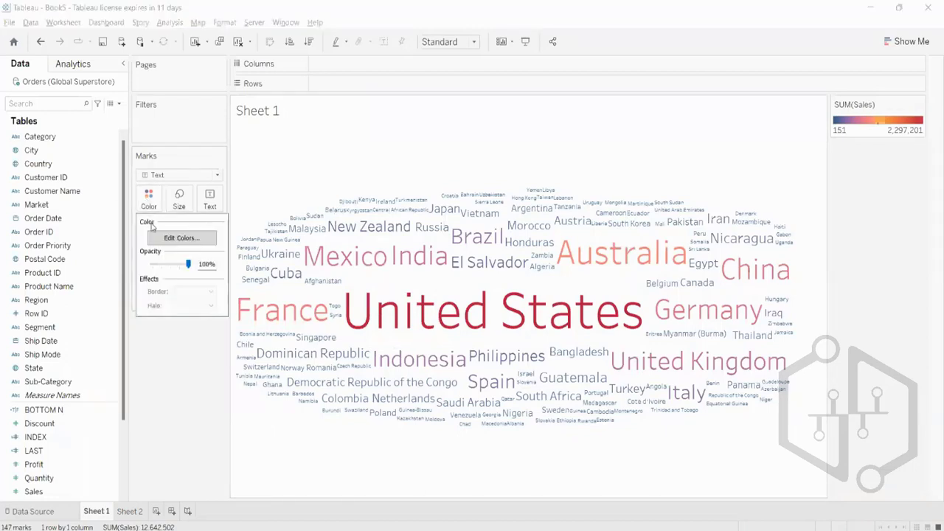
pyautogui.click(181, 238)
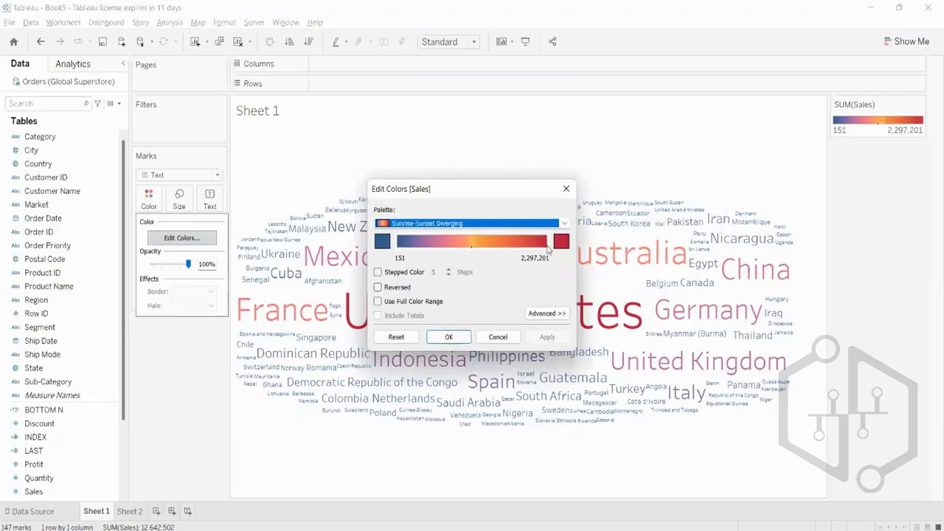
pyautogui.click(539, 224)
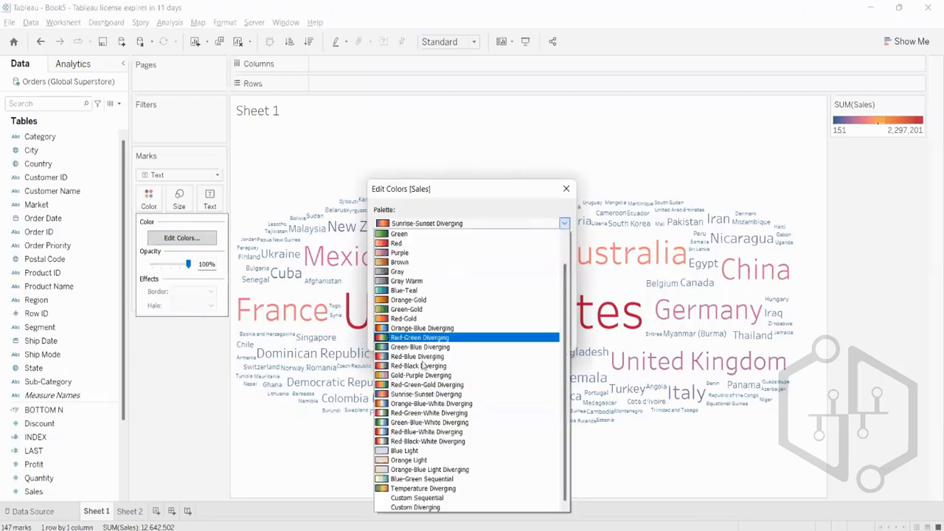
pyautogui.click(559, 113)
pyautogui.click(566, 190)
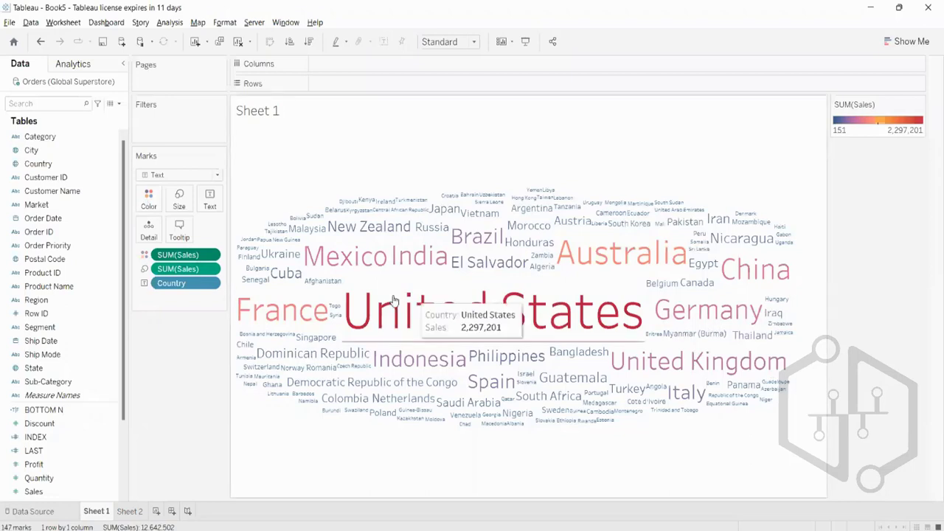
# - Make the <Country> label text of the word cloud bold
pyautogui.moveTo(426, 319)
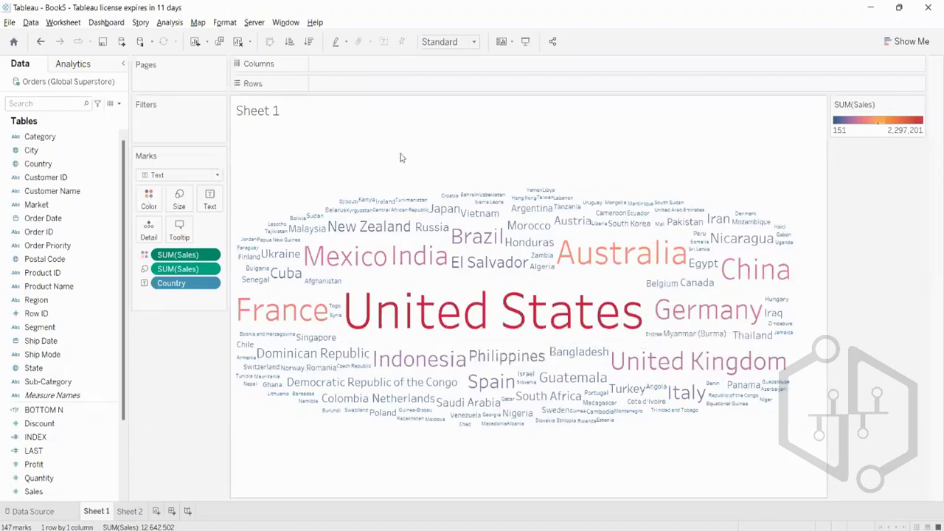
pyautogui.click(210, 198)
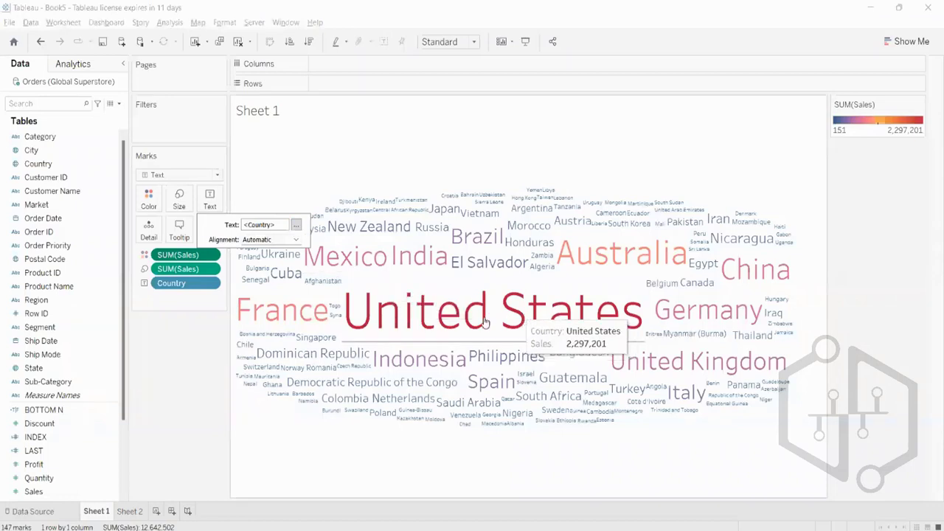
pyautogui.click(162, 328)
pyautogui.click(210, 197)
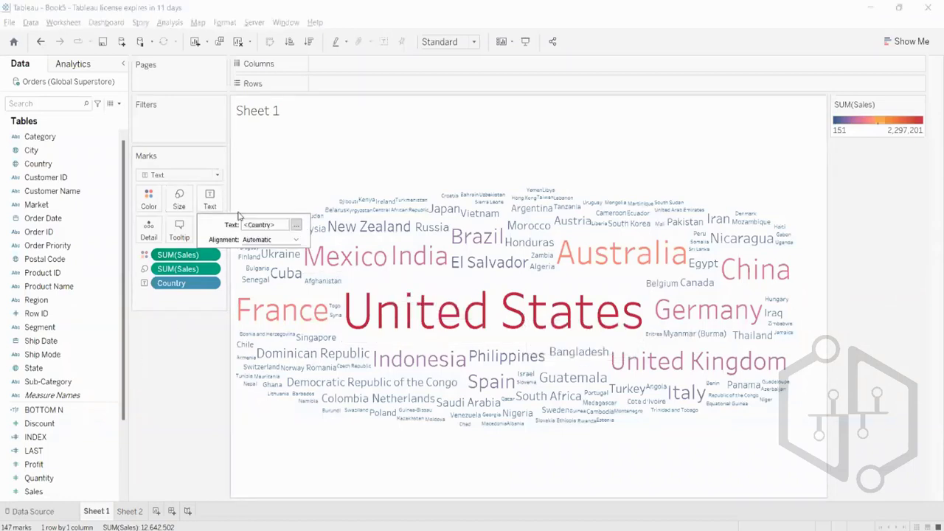
pyautogui.click(295, 225)
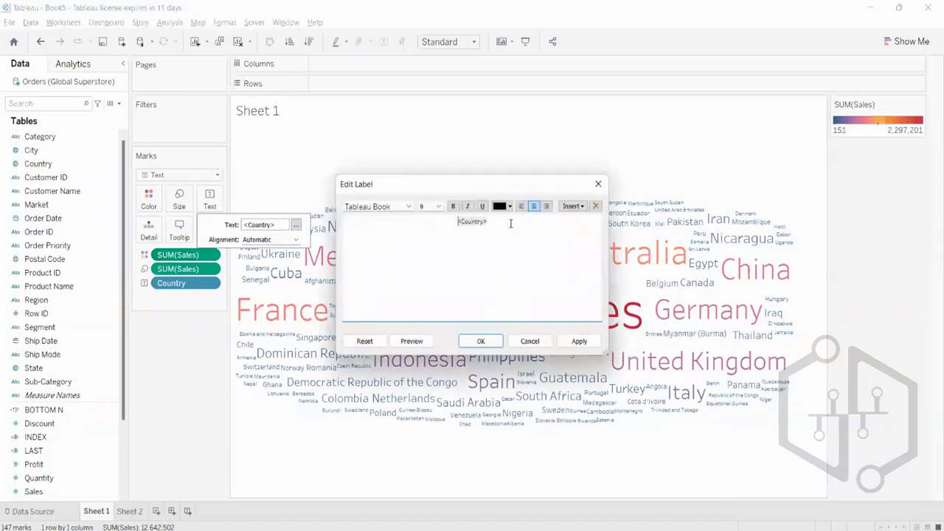
pyautogui.moveTo(510, 223); pyautogui.dragTo(457, 222)
pyautogui.click(454, 207)
pyautogui.click(579, 341)
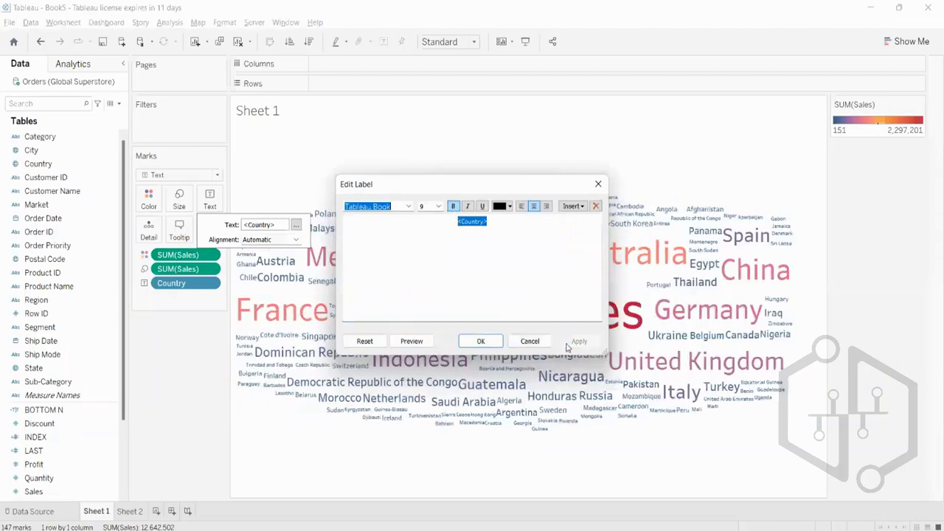
pyautogui.click(494, 346)
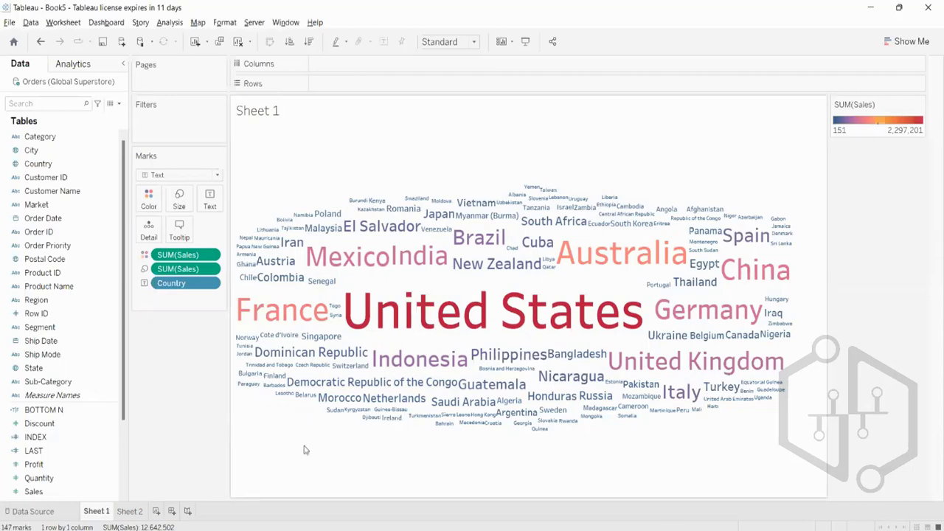
# - Show an Order Priority filter for the word cloud and display it as Multiple Values (dropdown)
pyautogui.rightClick(55, 246)
pyautogui.click(199, 380)
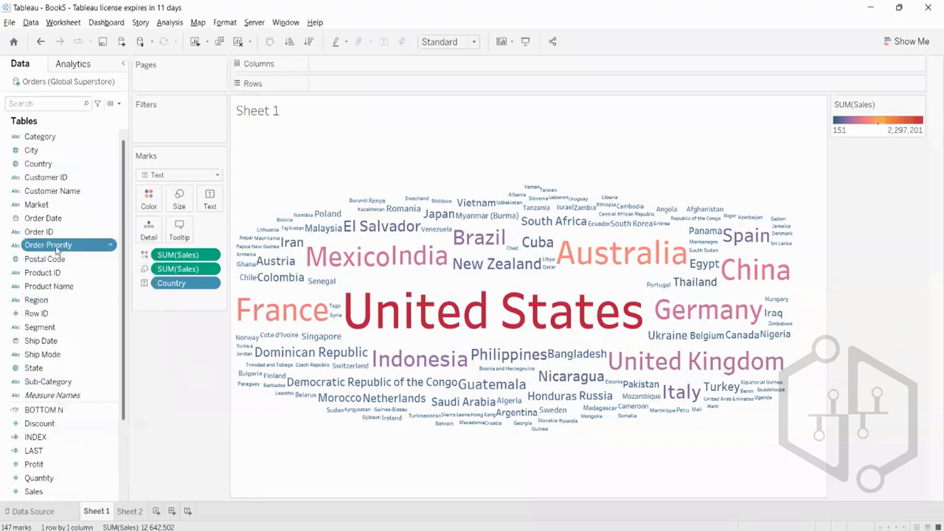
pyautogui.rightClick(56, 251)
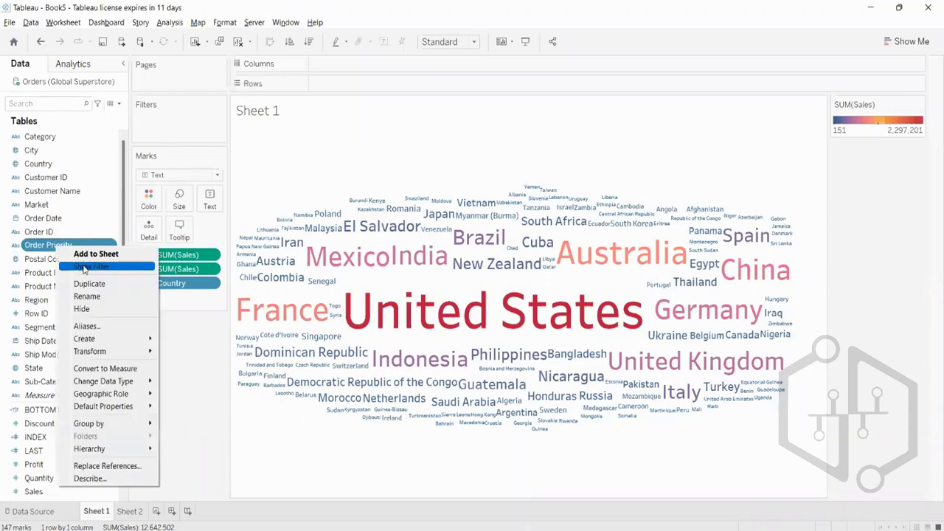
pyautogui.click(95, 268)
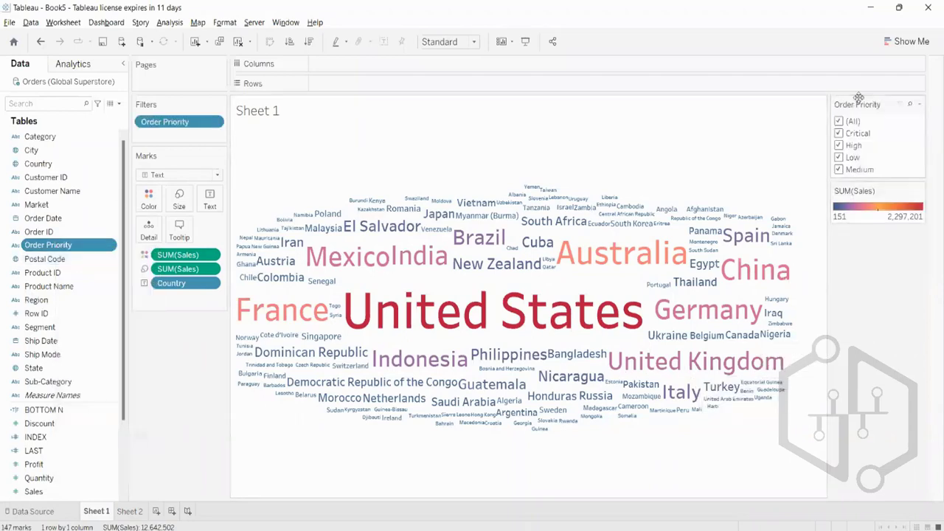
pyautogui.click(919, 104)
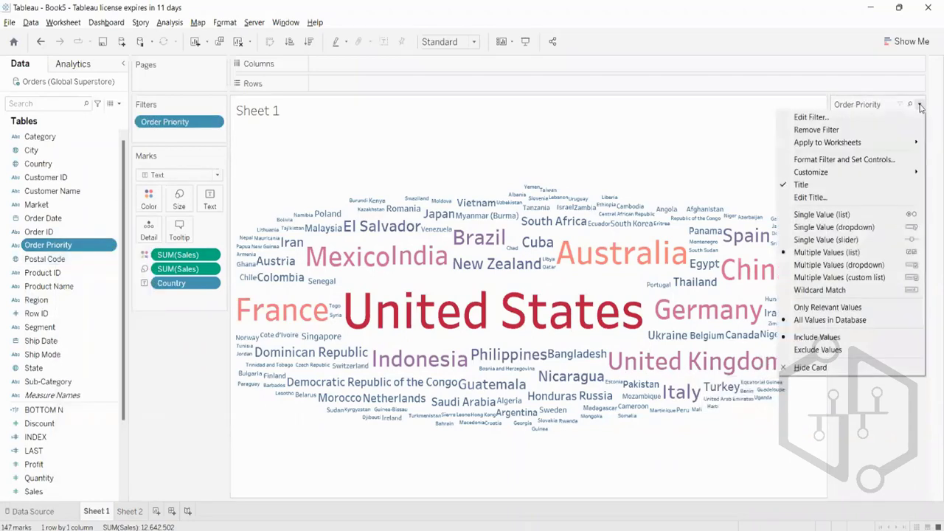
pyautogui.click(831, 267)
# - Deselect all Order Priority values and filter the word cloud to Critical only
pyautogui.click(872, 124)
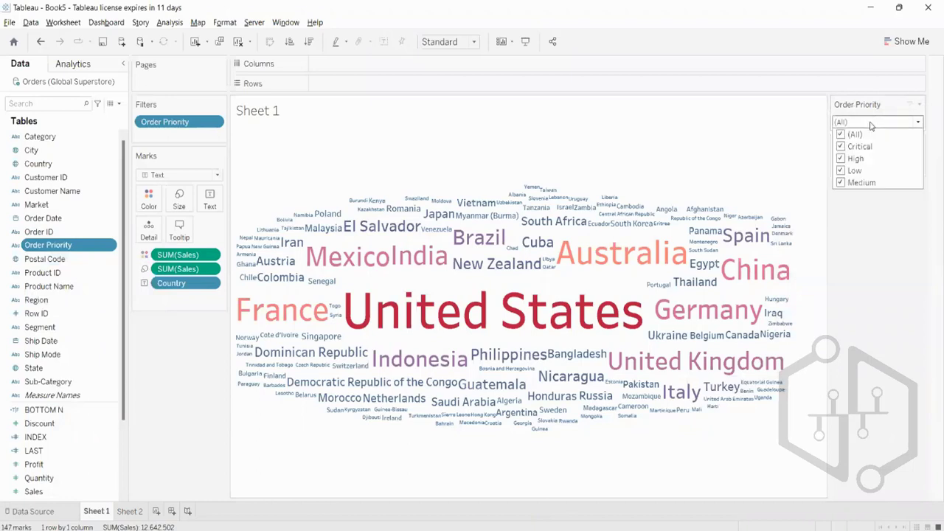
pyautogui.click(853, 137)
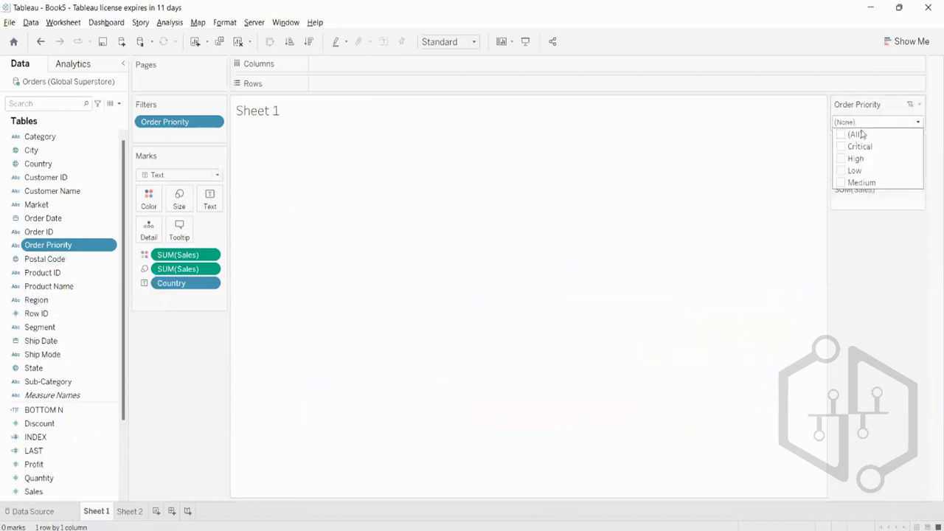
pyautogui.click(843, 150)
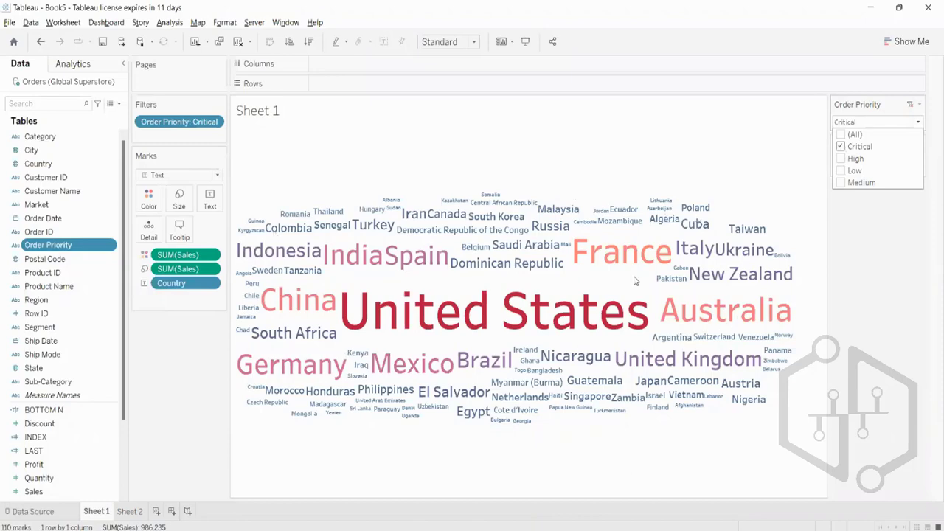
# - Switch the word cloud's Order Priority filter to High only, back to Critical only, and to High only again
pyautogui.click(842, 147)
pyautogui.click(842, 159)
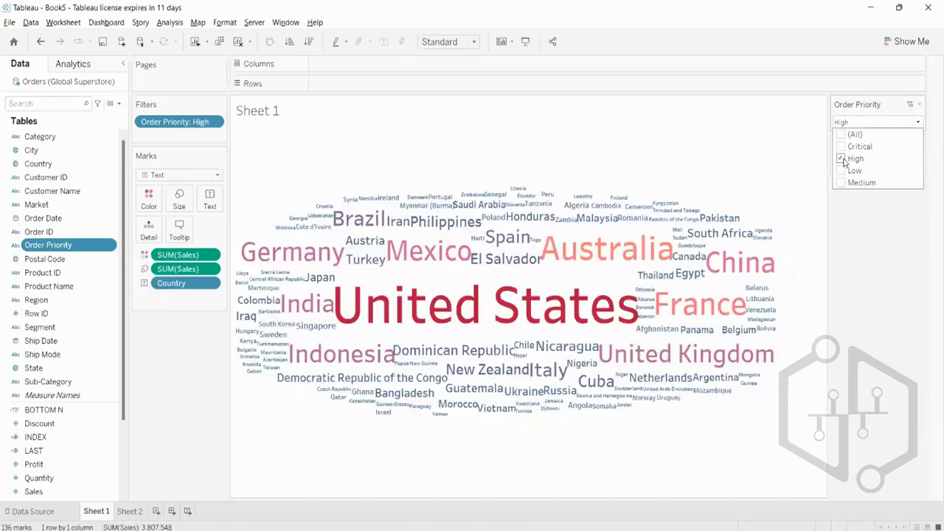
pyautogui.click(843, 159)
pyautogui.click(842, 147)
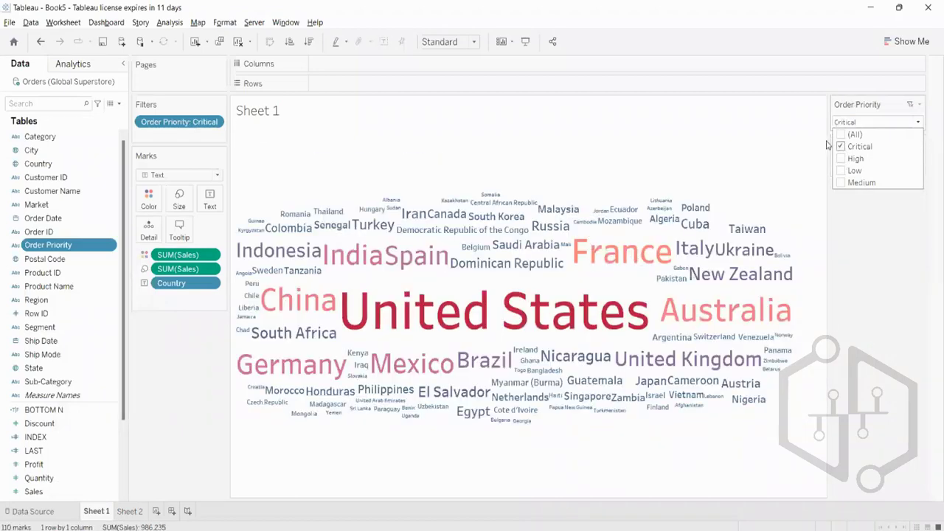
pyautogui.click(841, 159)
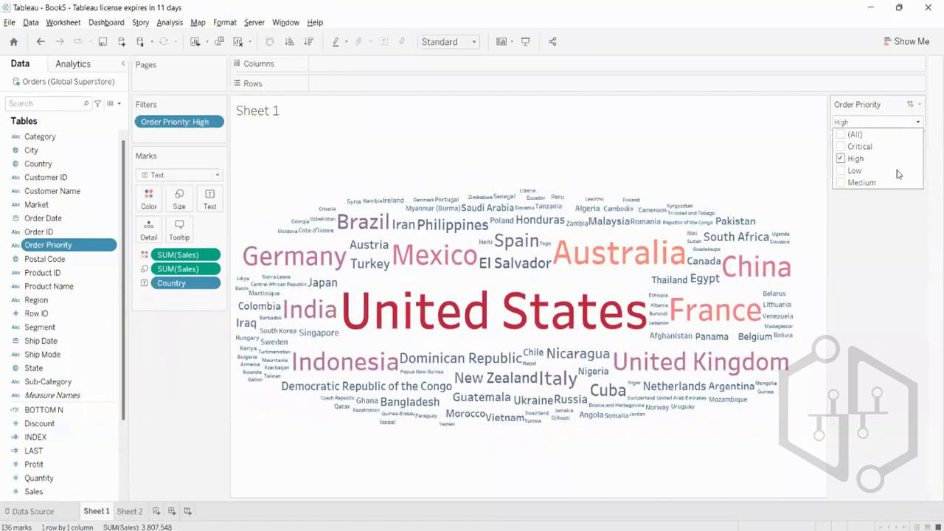
# - Filter the word cloud to Low order priority only, and replace that selection with Medium only
pyautogui.click(842, 171)
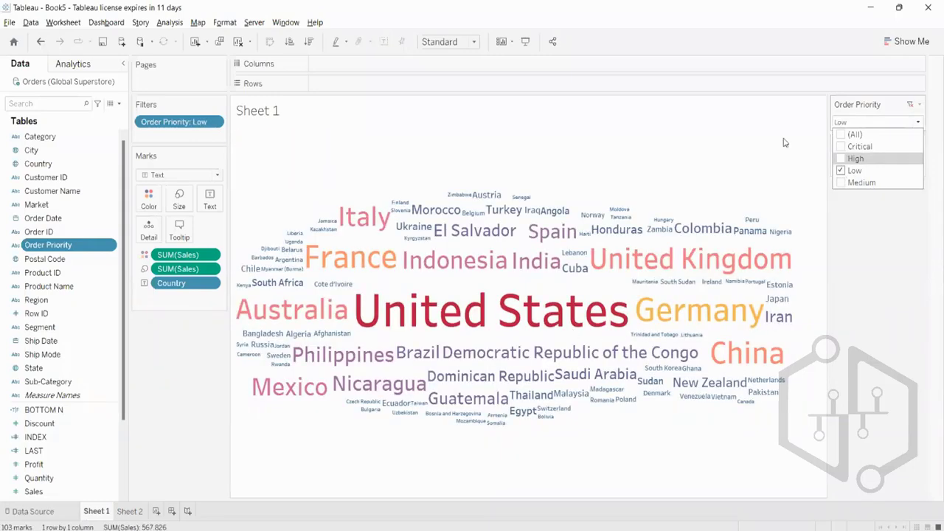
pyautogui.click(840, 171)
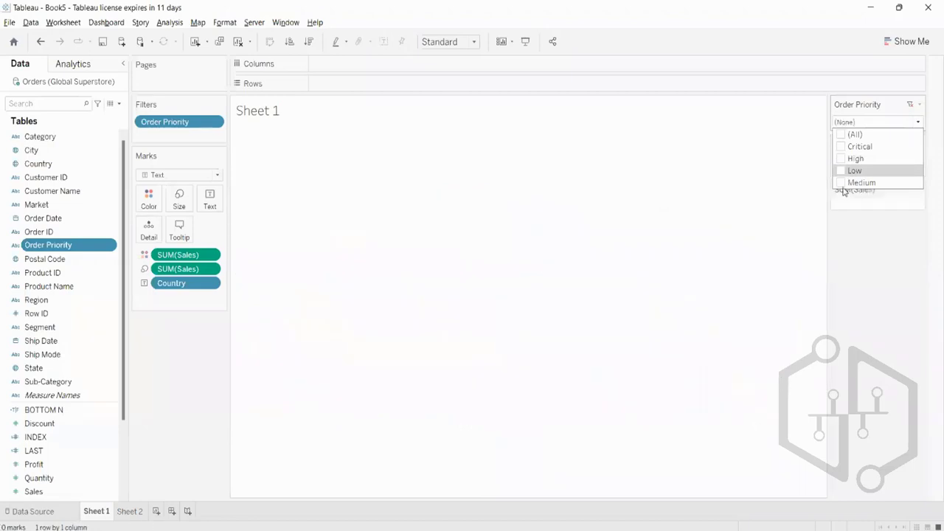
pyautogui.click(842, 183)
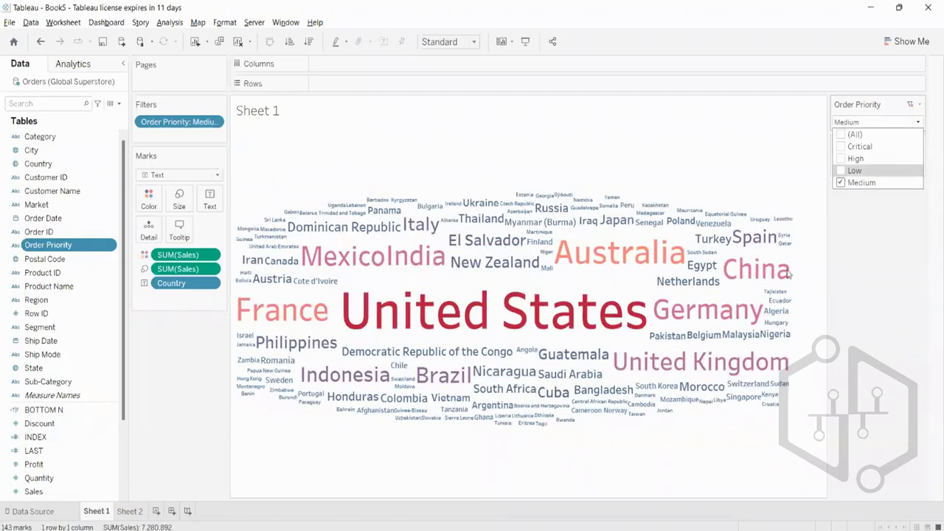
# - Include all Order Priority values in the word cloud and inspect the sales details for Brazil
pyautogui.click(842, 135)
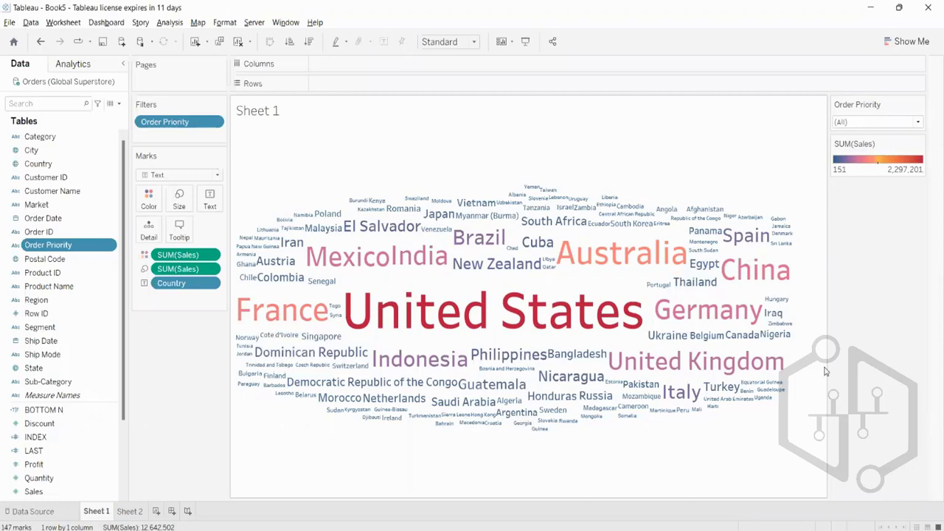
pyautogui.moveTo(472, 237)
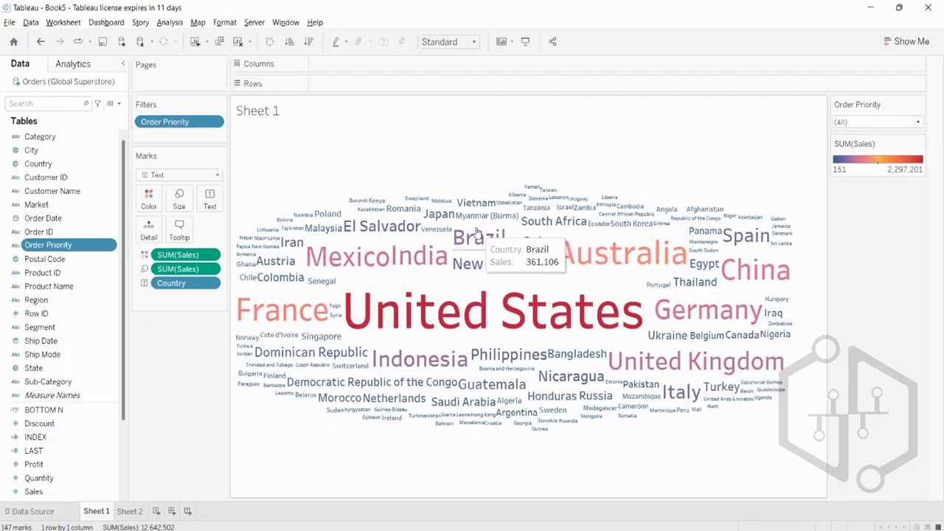